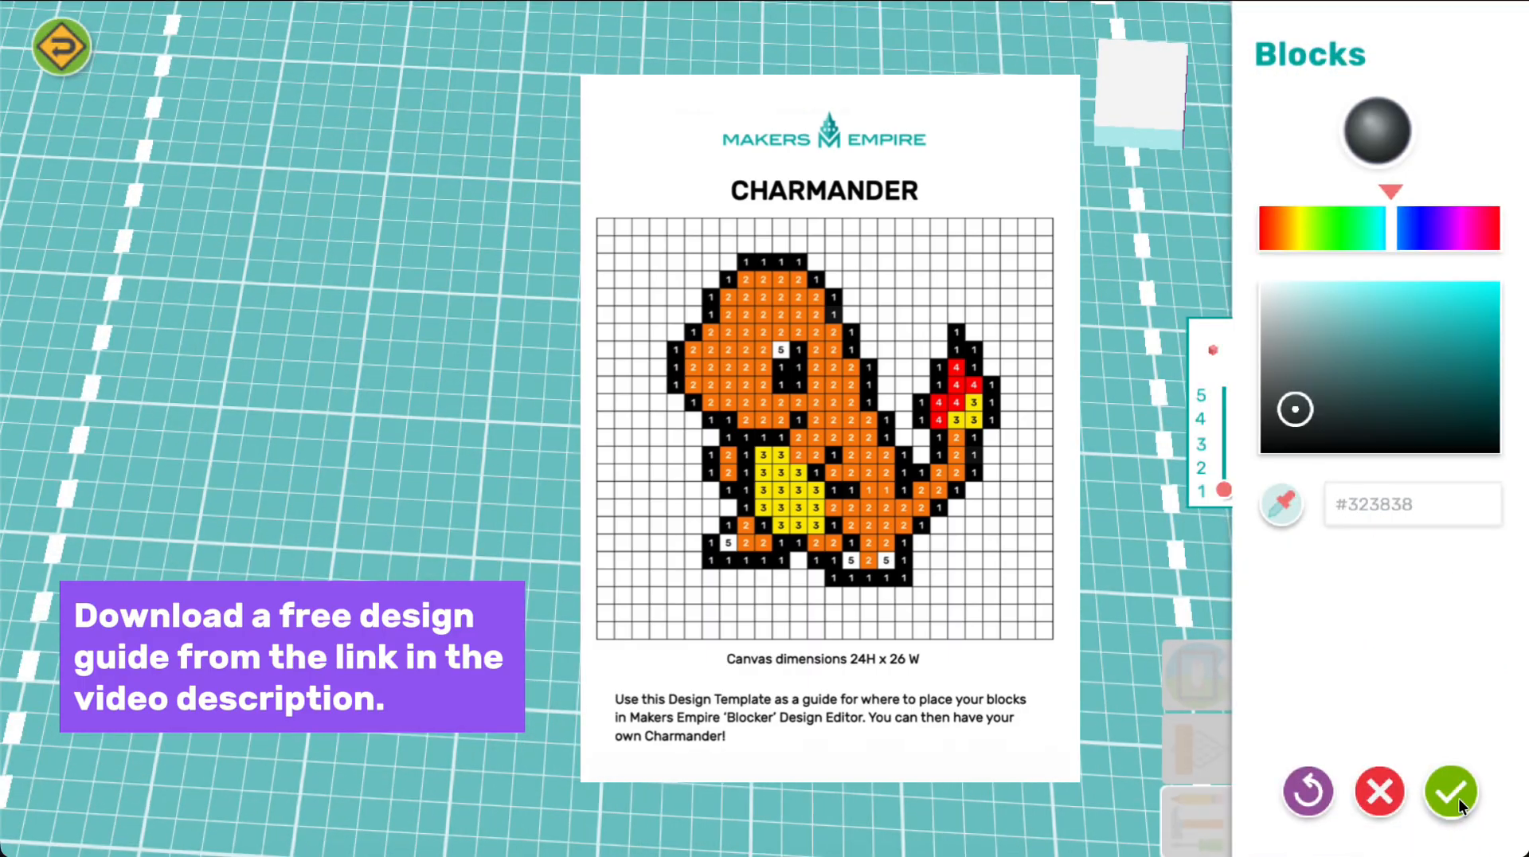
# Step: Apply the dark colour #323838 to the single-block tool and lay a four-block row for the top of Charmander's head
pyautogui.click(1451, 792)
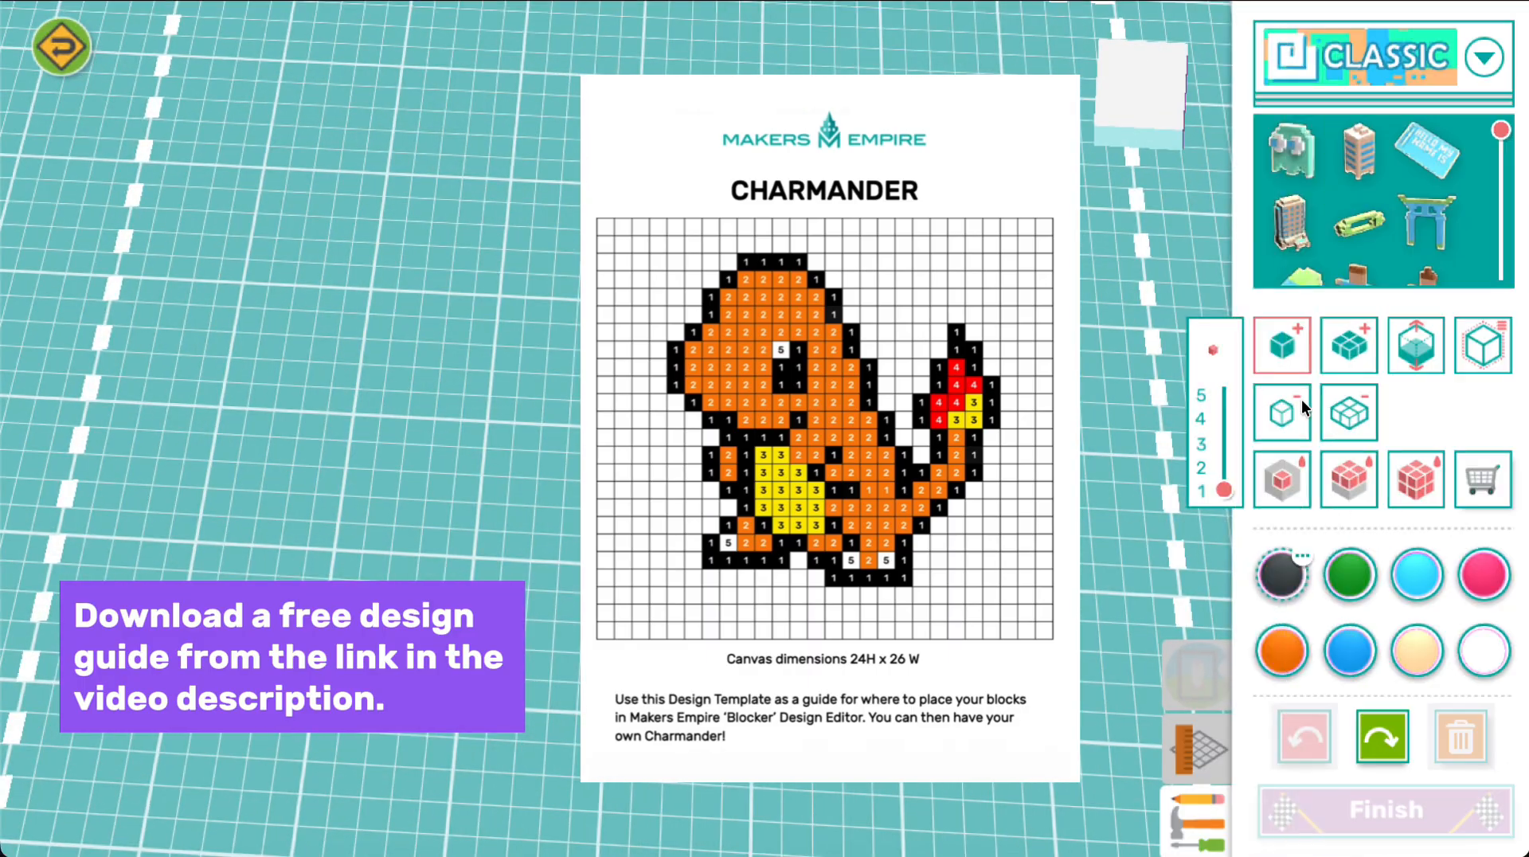
pyautogui.click(1286, 322)
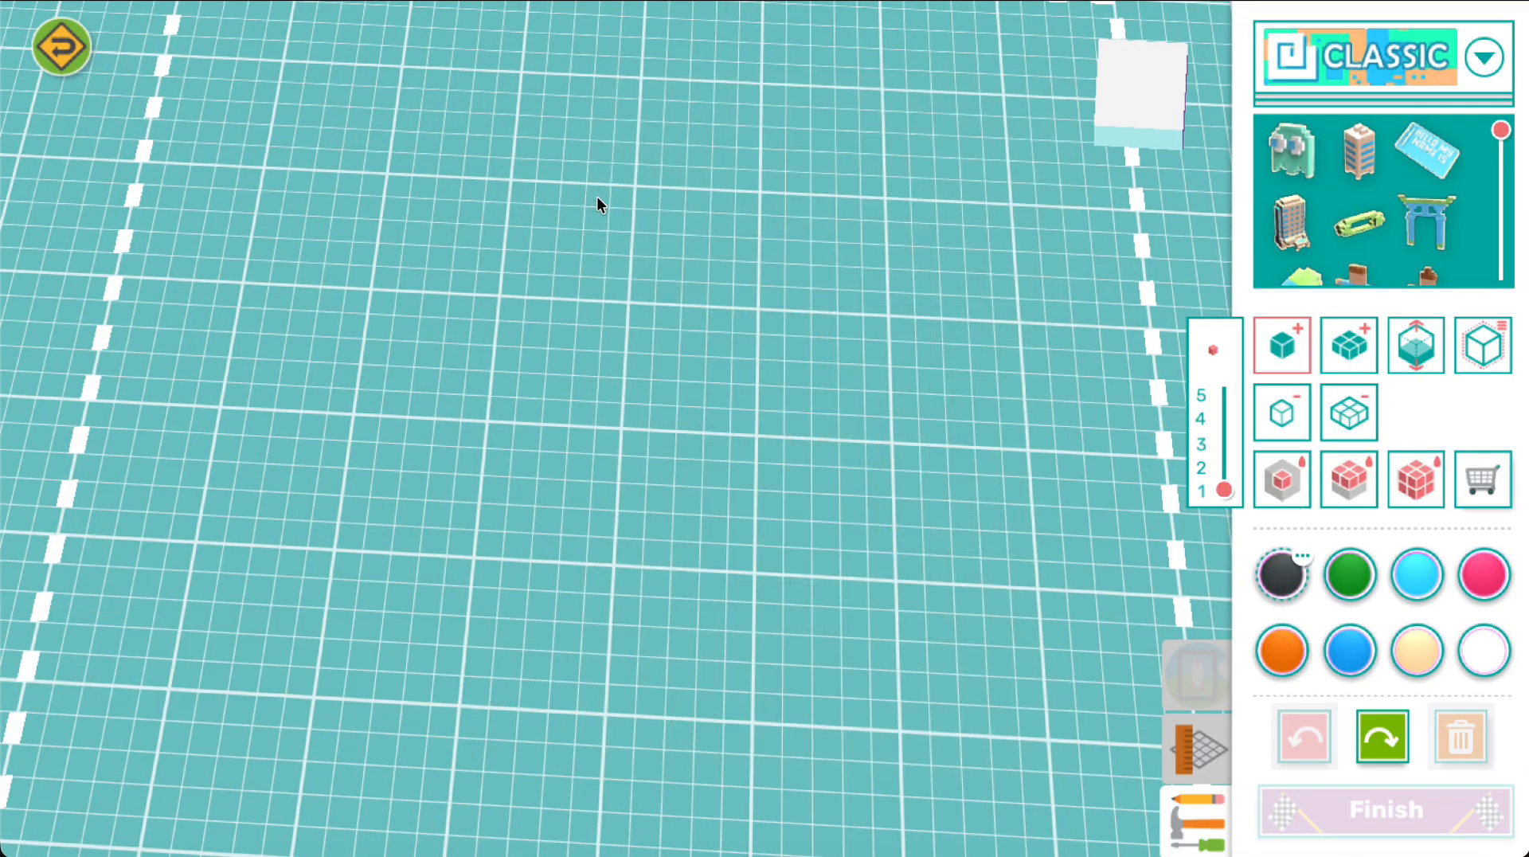
pyautogui.scroll(1, 595, 196)
pyautogui.scroll(-5, 596, 196)
pyautogui.scroll(1, 595, 196)
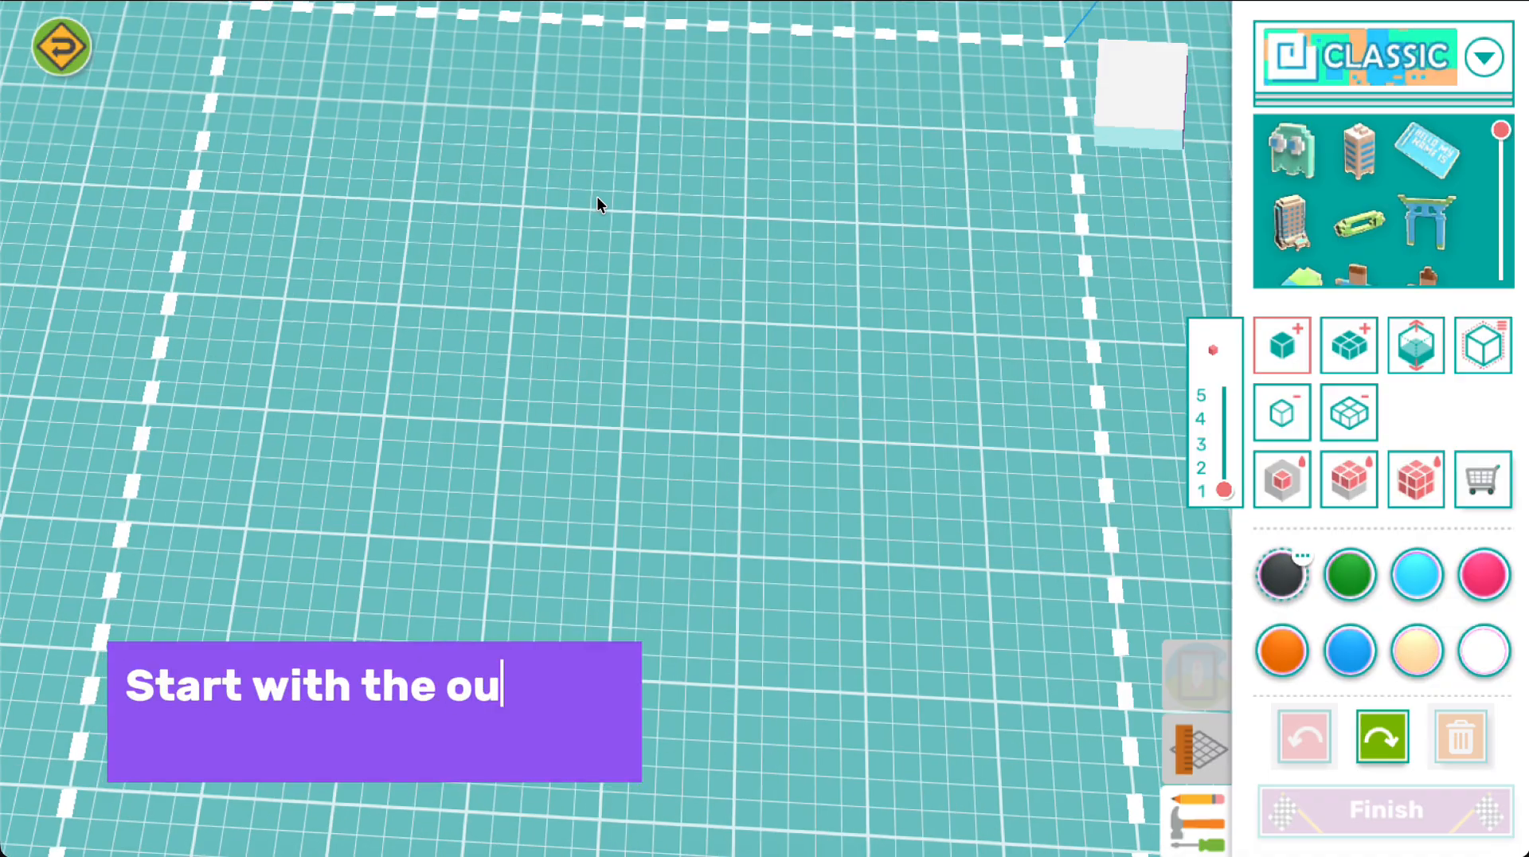
pyautogui.click(590, 144)
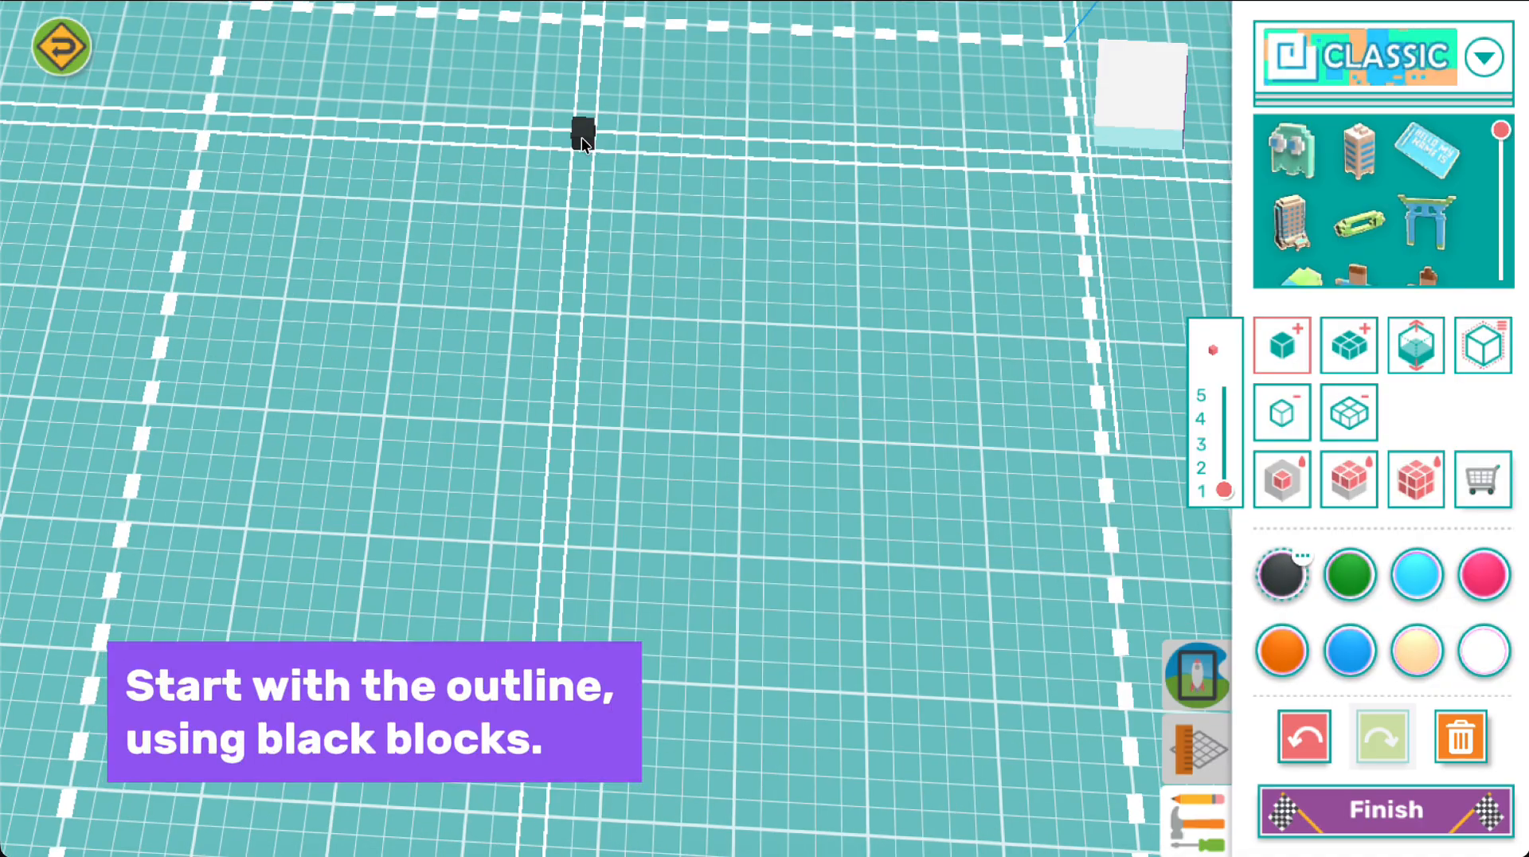
pyautogui.click(646, 145)
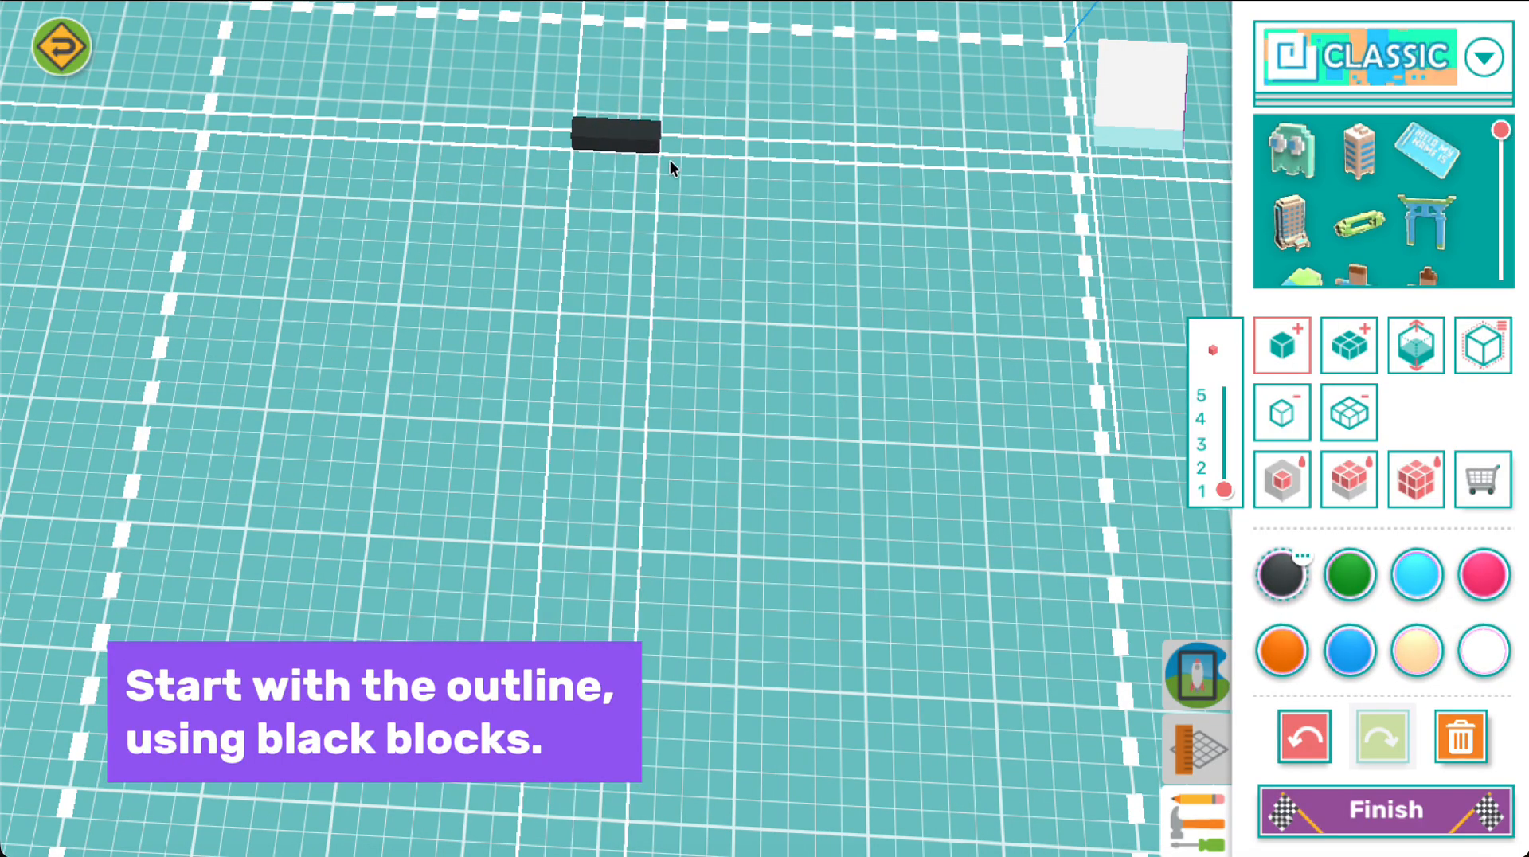
# Step: Outline the back of the head and the back with black blocks stepping diagonally down from the head's top row
pyautogui.click(671, 164)
pyautogui.click(691, 191)
pyautogui.click(690, 208)
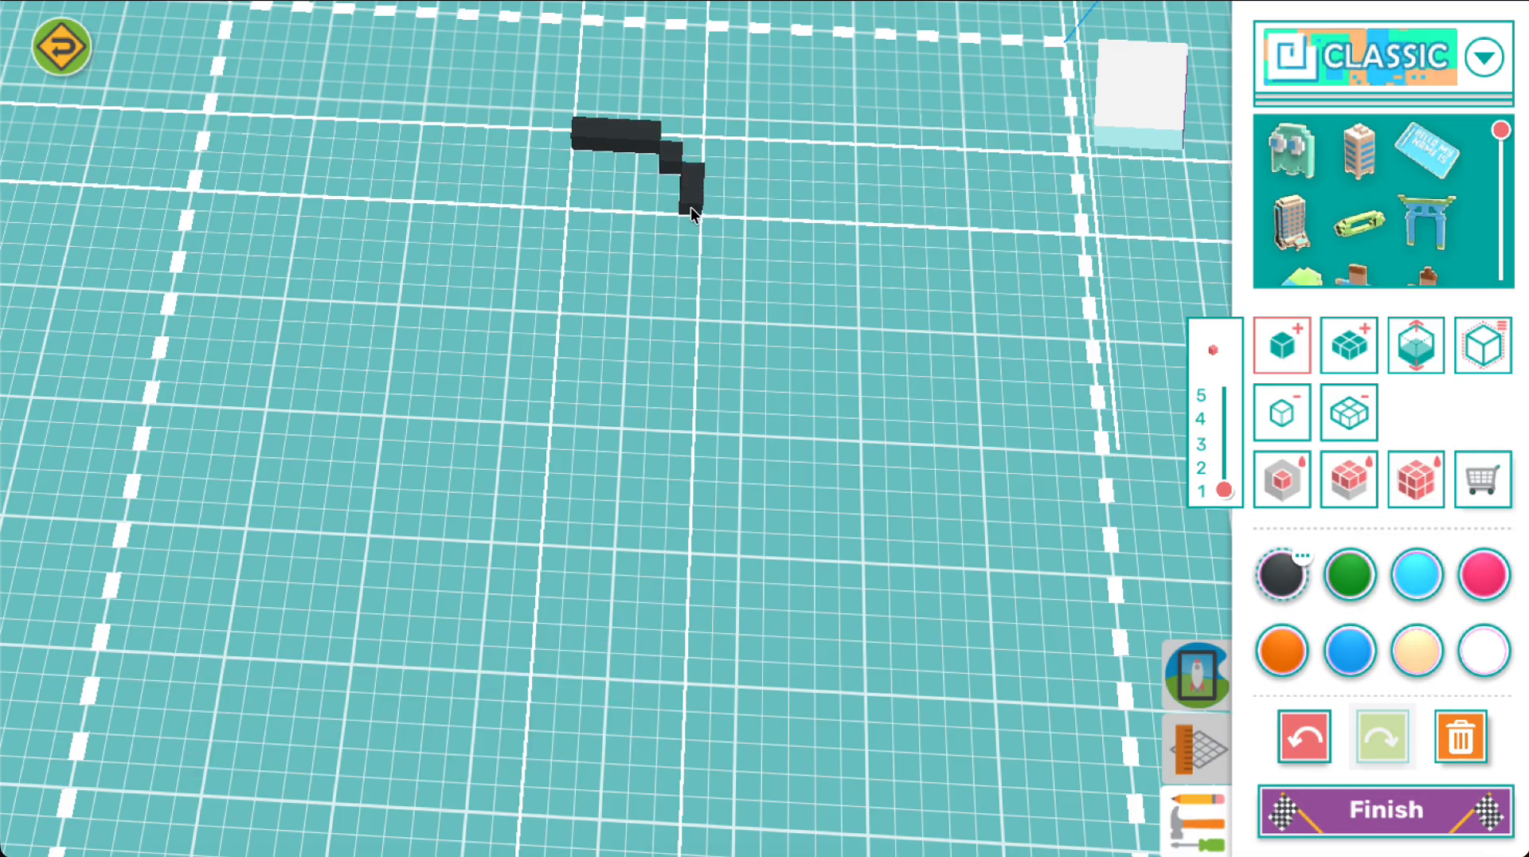
pyautogui.click(709, 226)
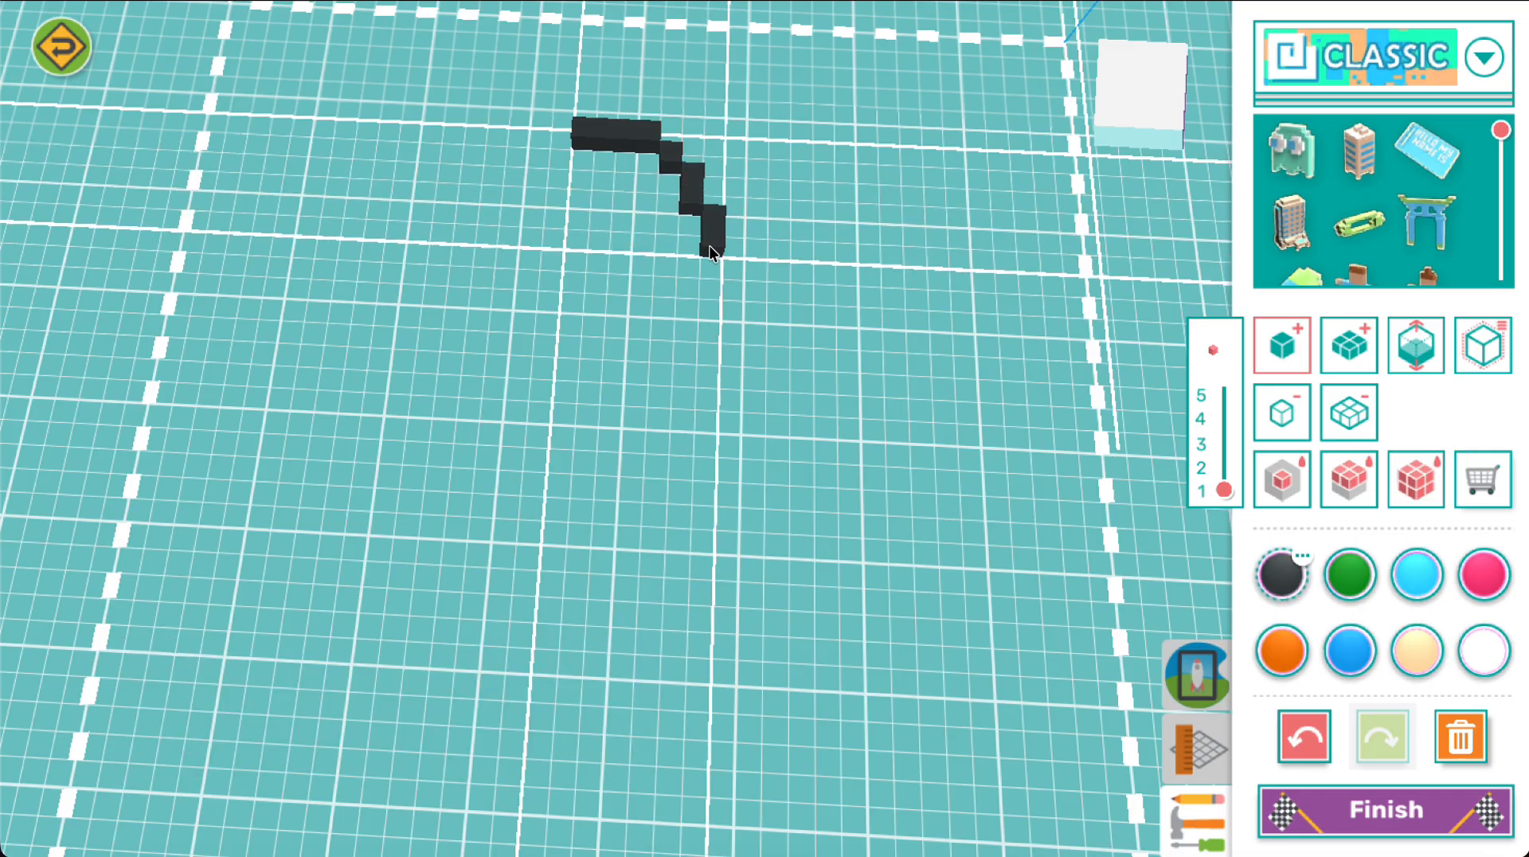
pyautogui.click(731, 271)
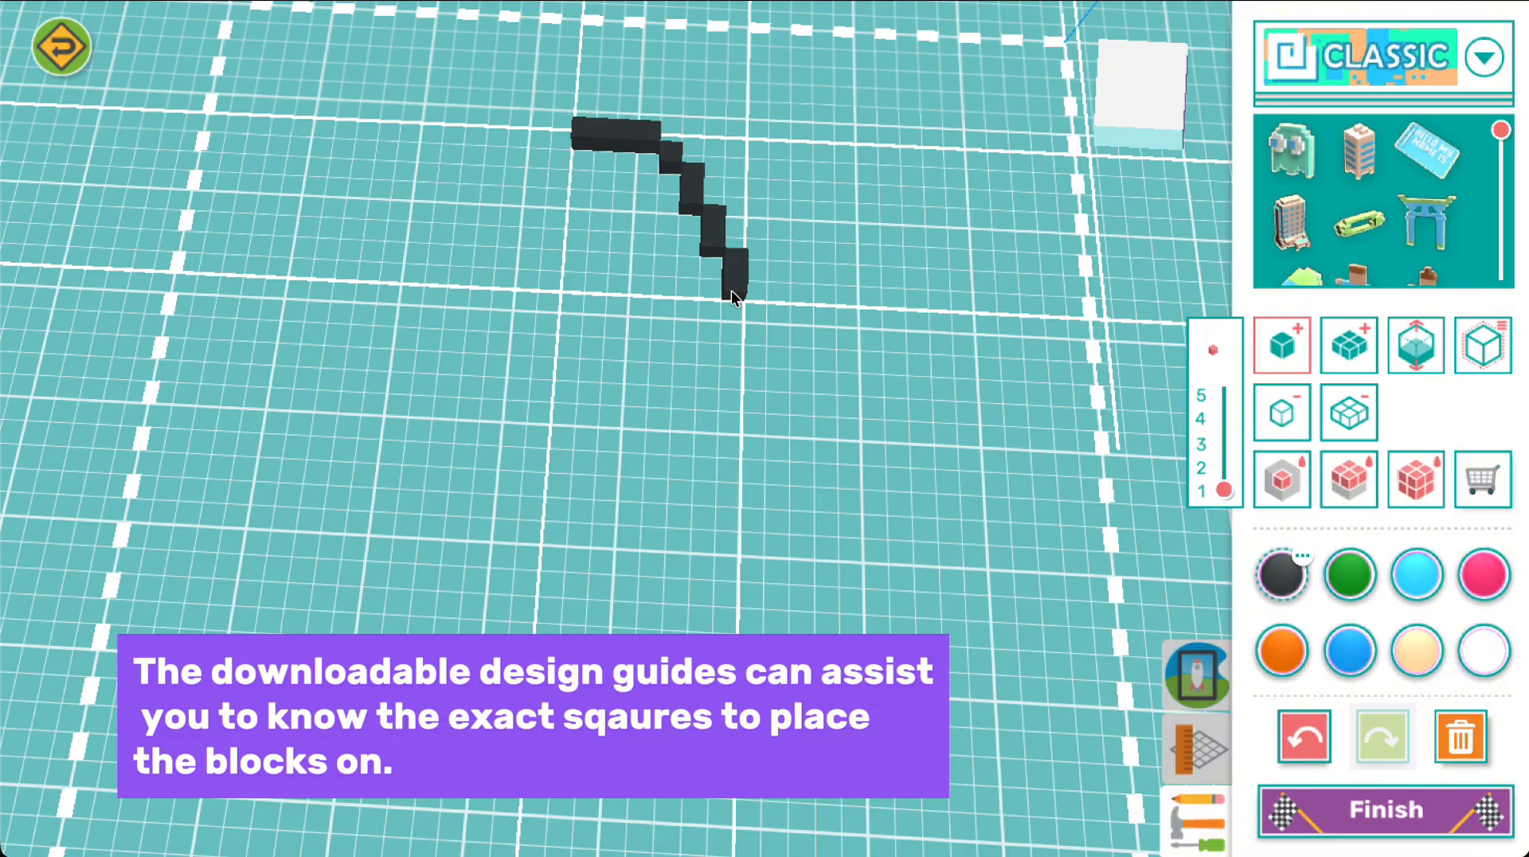
pyautogui.click(733, 311)
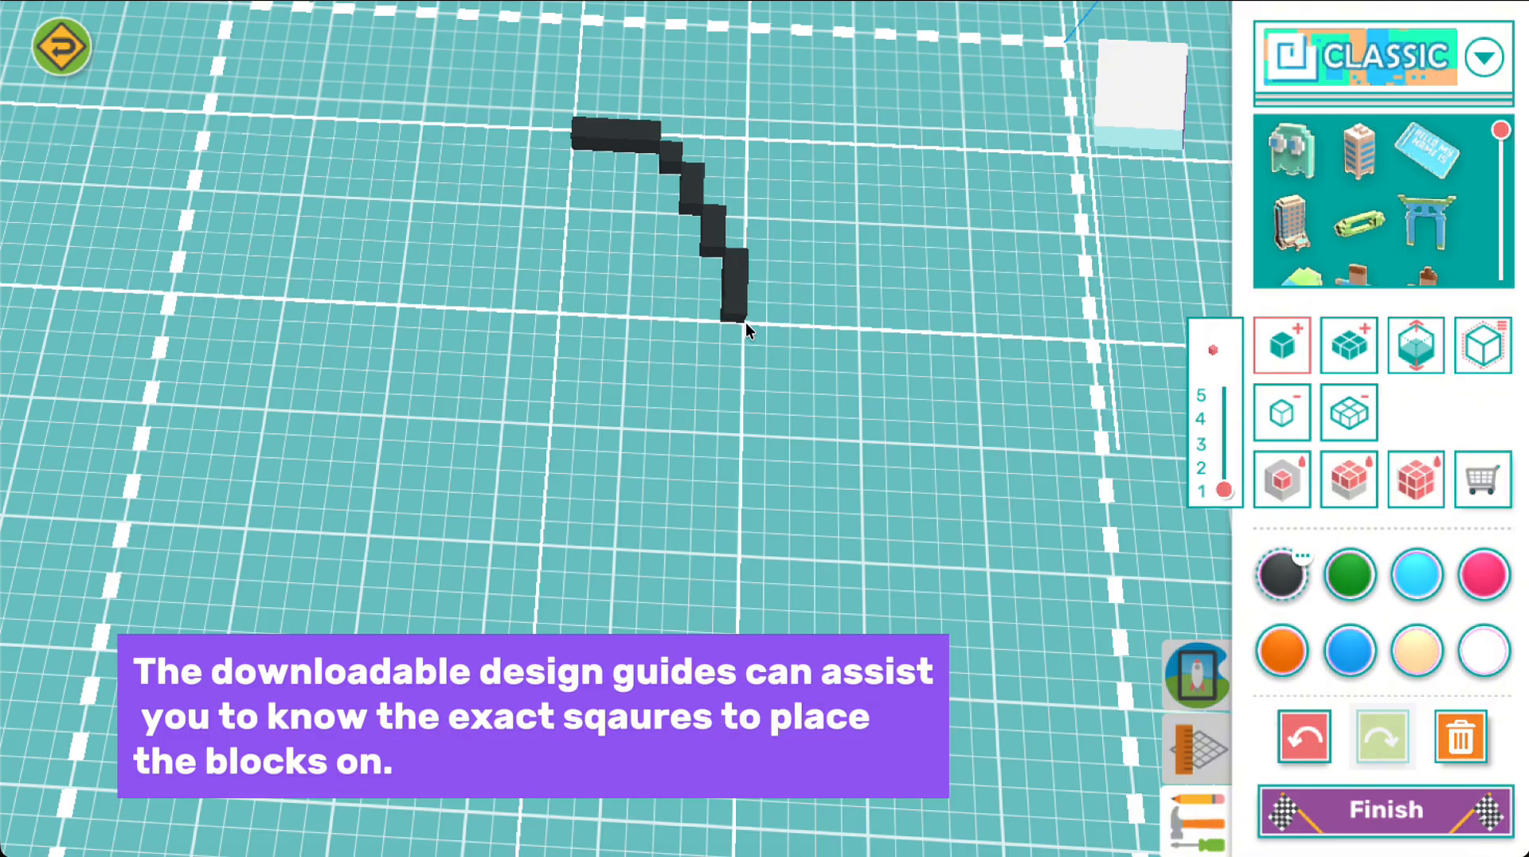
pyautogui.click(753, 349)
pyautogui.click(778, 374)
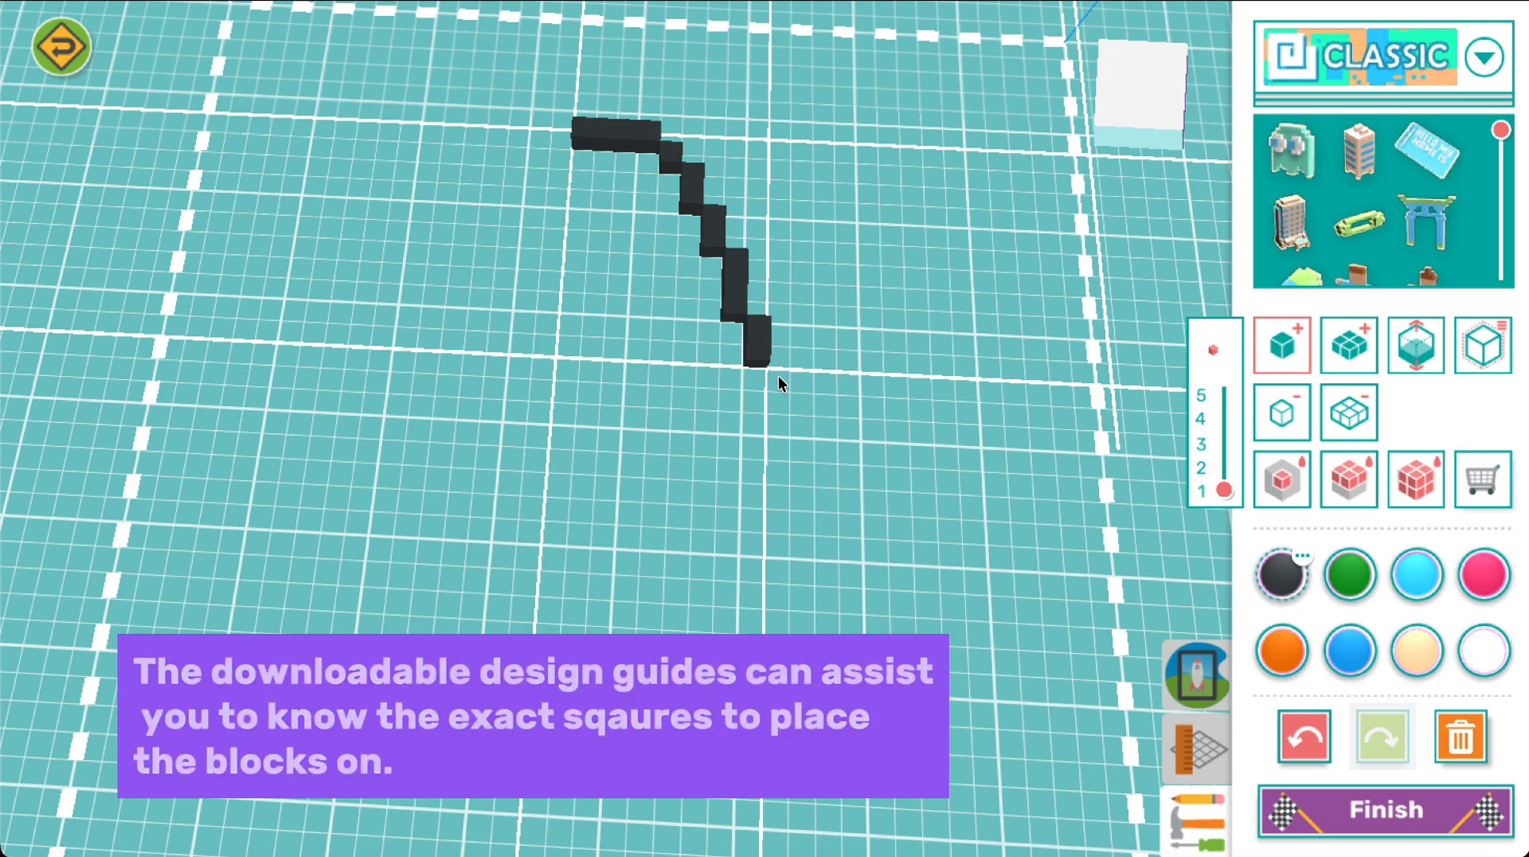
pyautogui.click(777, 422)
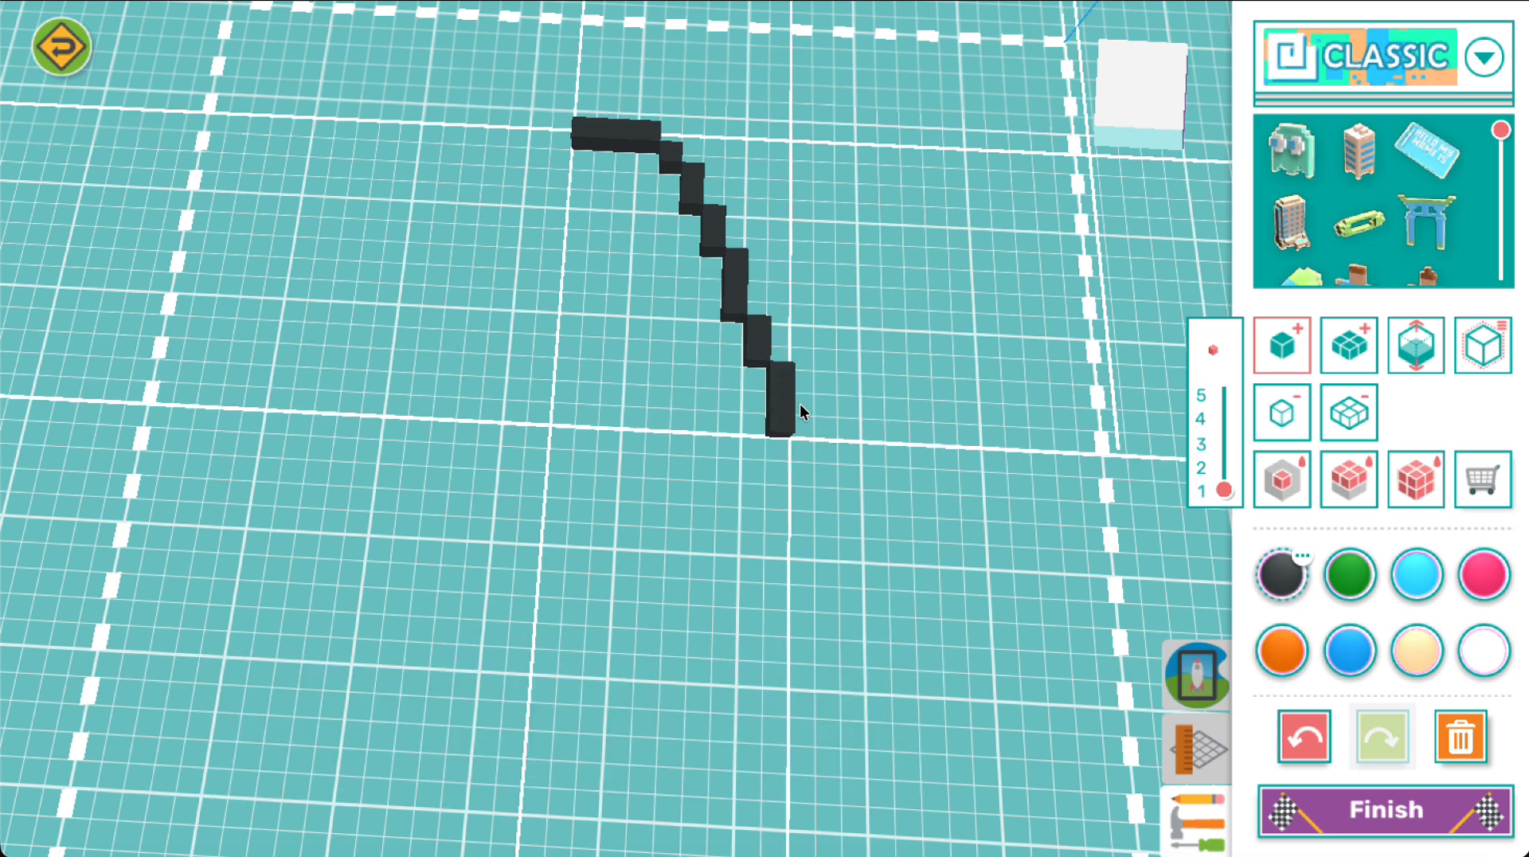
# Step: Outline the tail's inner edge and the near side of its flame with black blocks, up to the flame tip
pyautogui.click(801, 408)
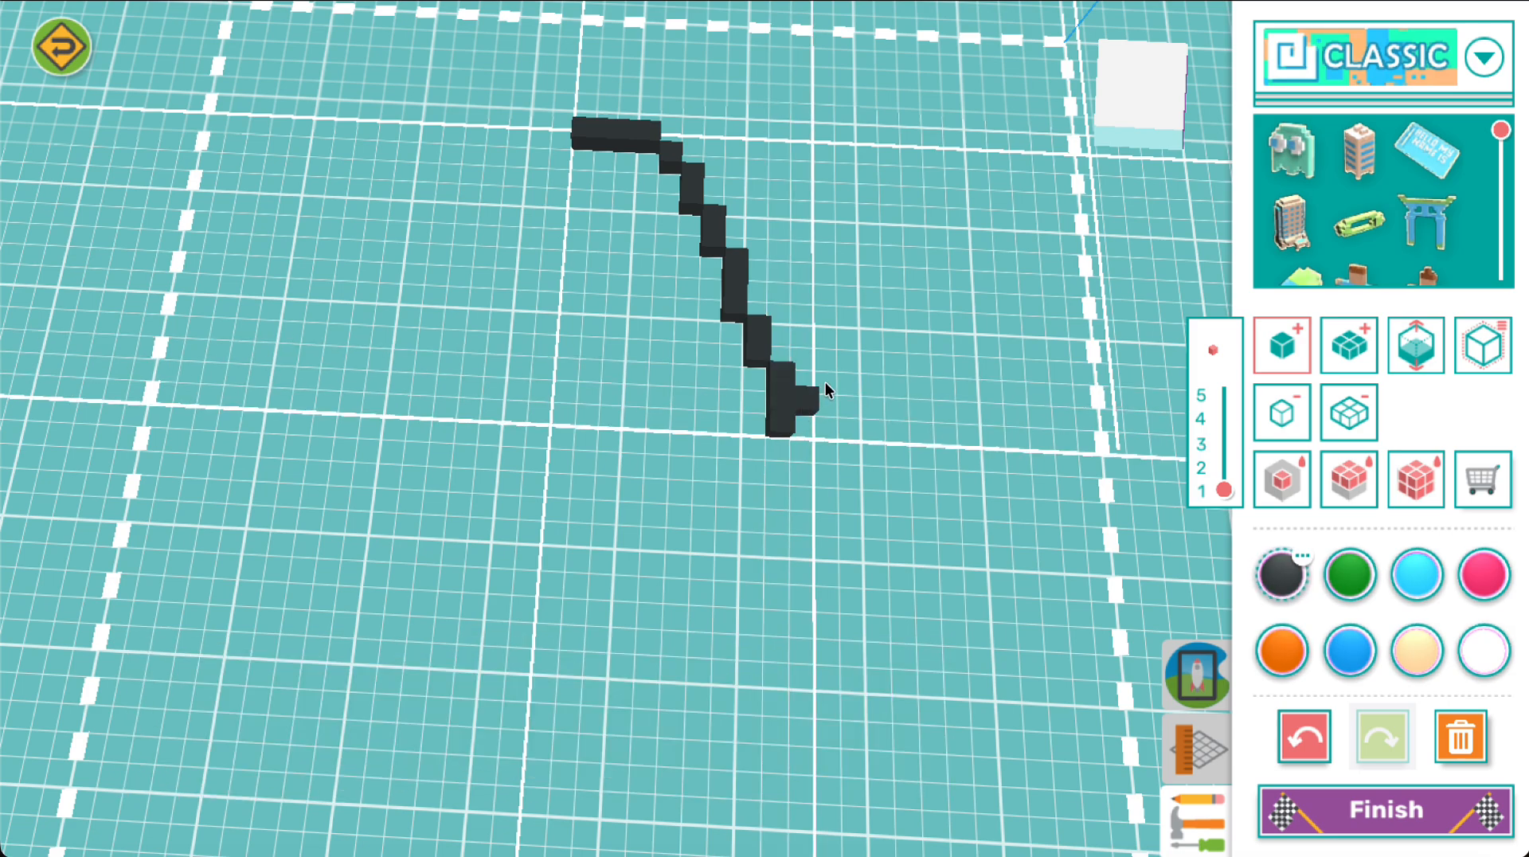
pyautogui.click(827, 381)
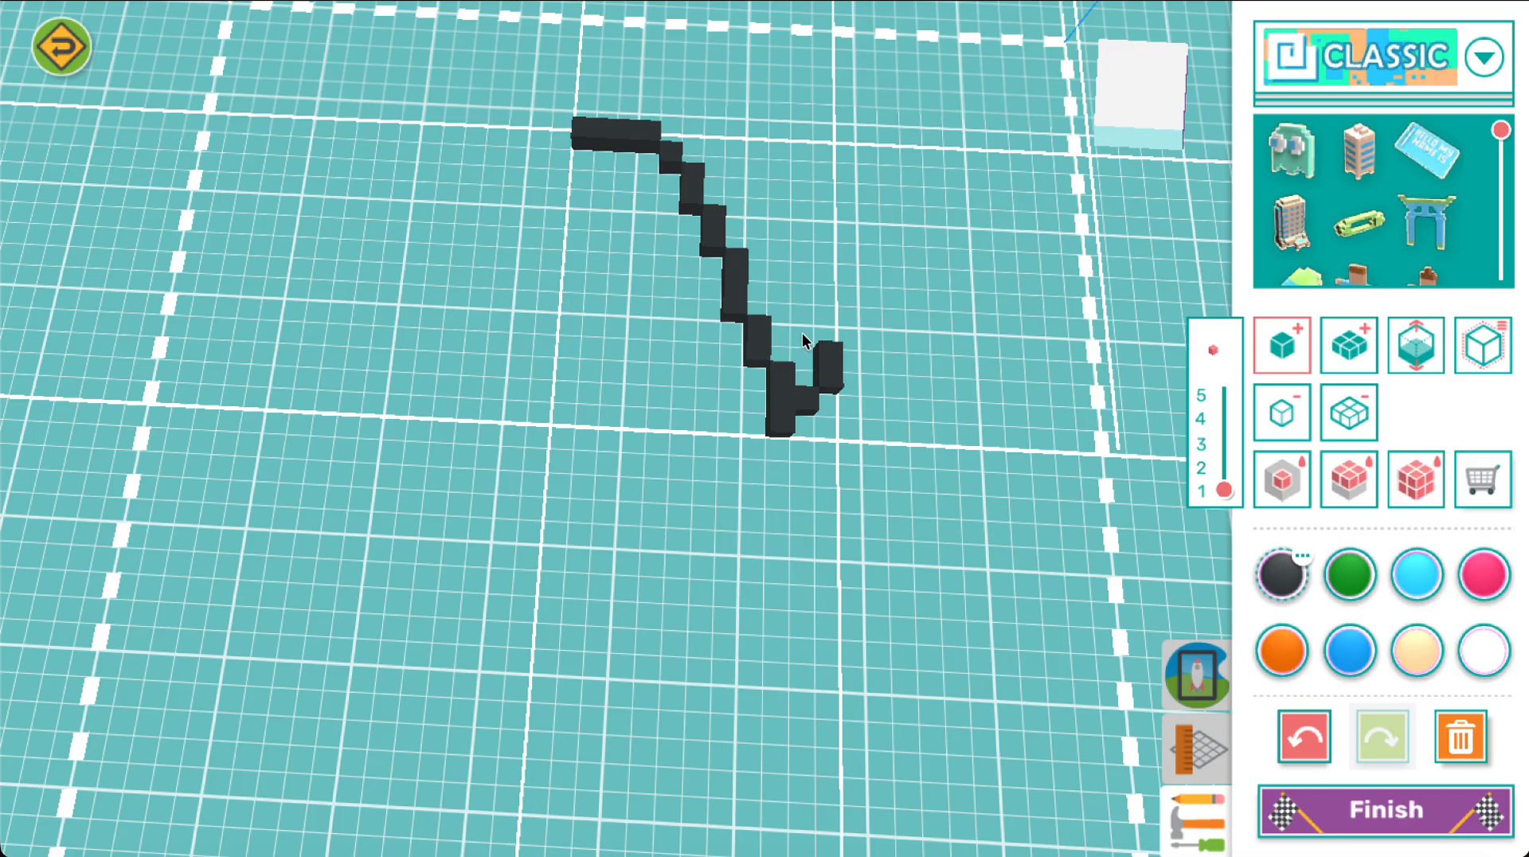
pyautogui.click(826, 287)
pyautogui.click(849, 232)
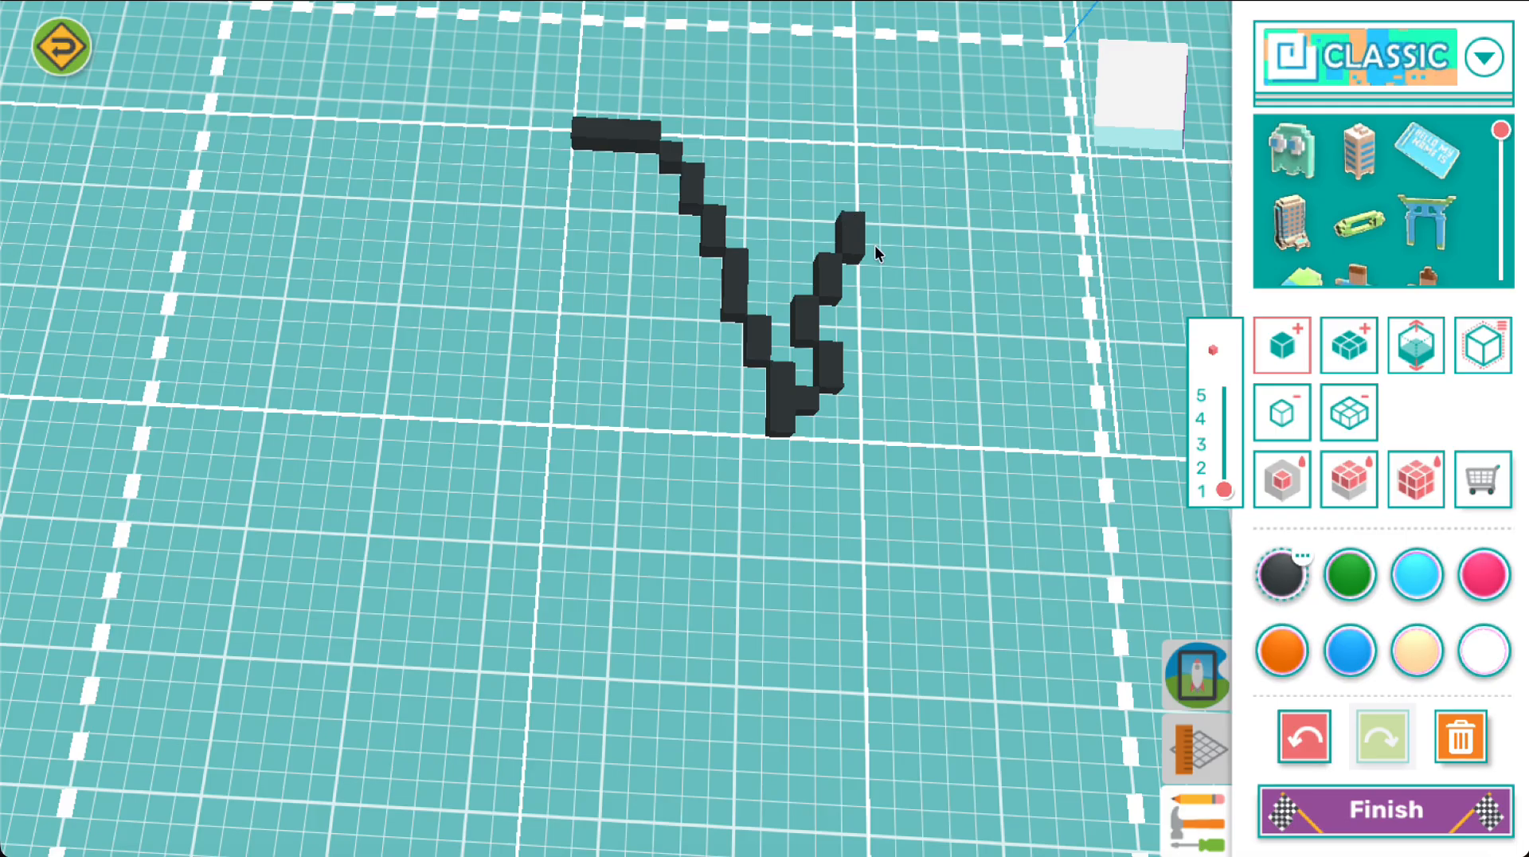
# Step: Outline the outer side of the flame and the tail's underside with black blocks, stepping down towards the rear leg
pyautogui.click(871, 259)
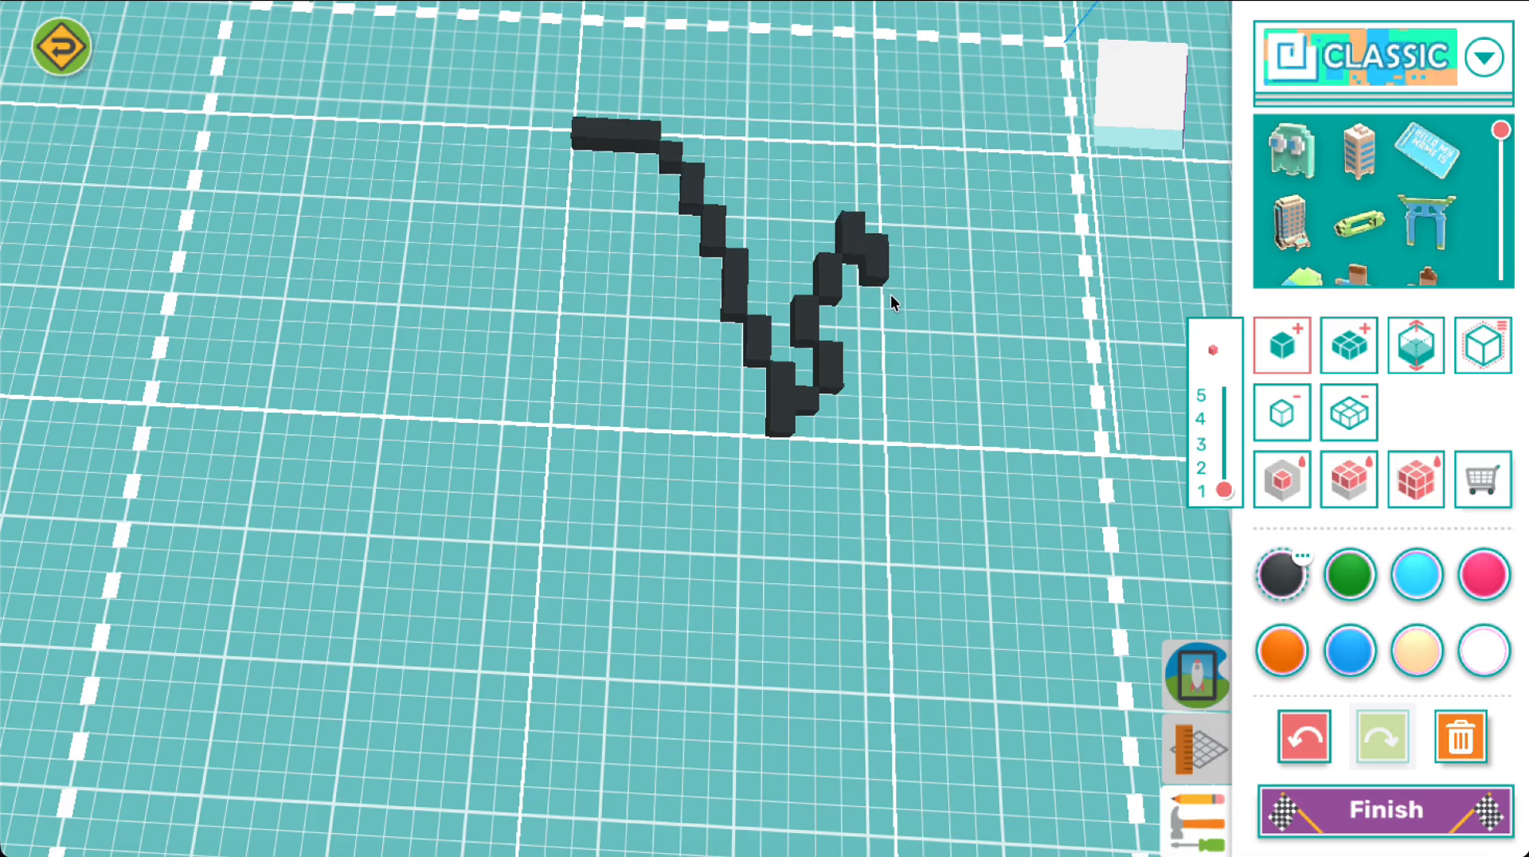
pyautogui.click(892, 295)
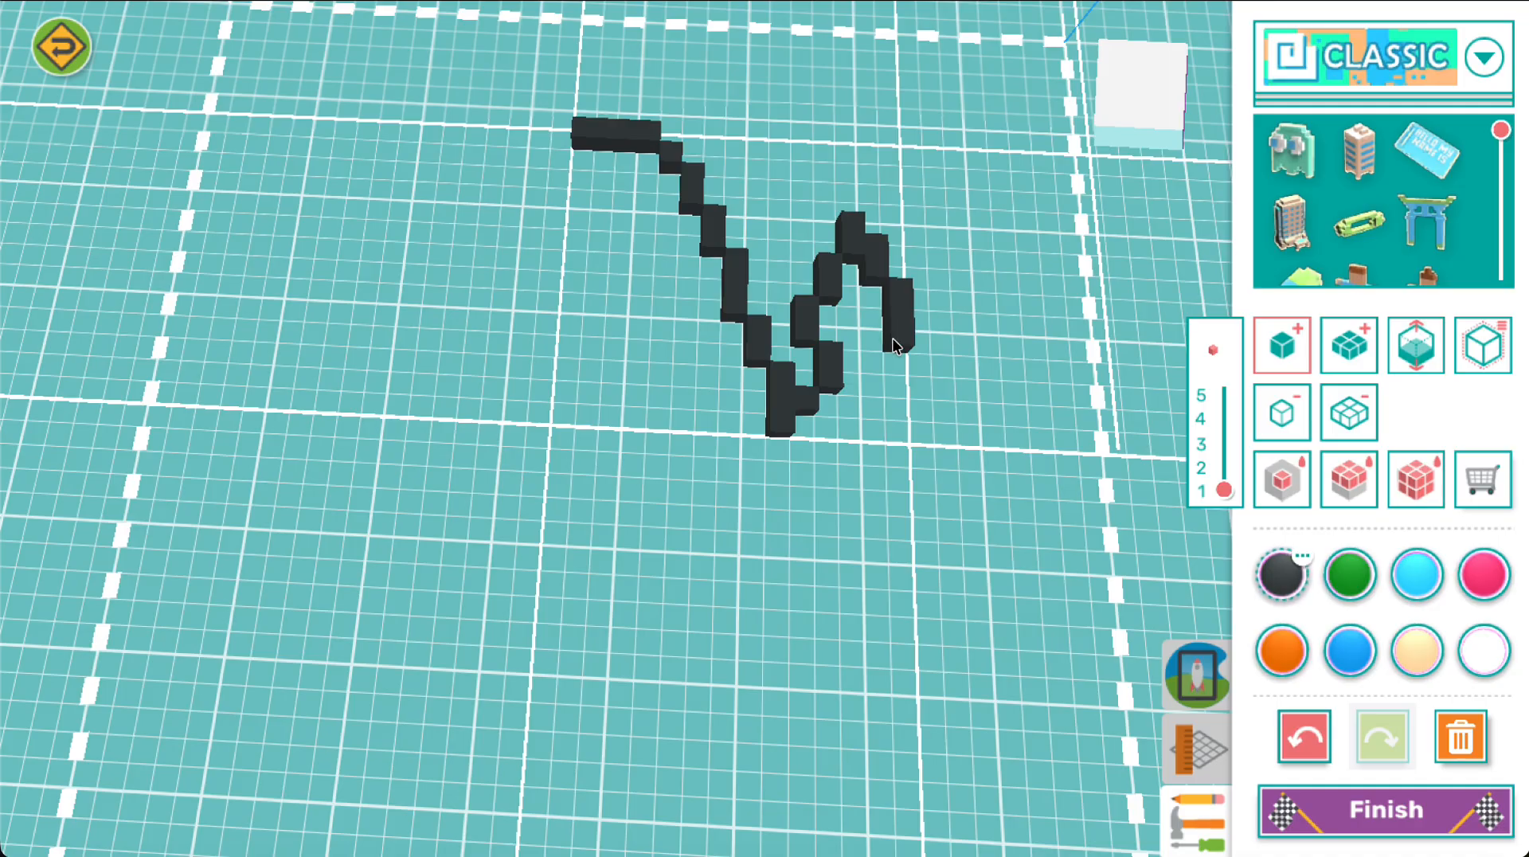
pyautogui.click(873, 403)
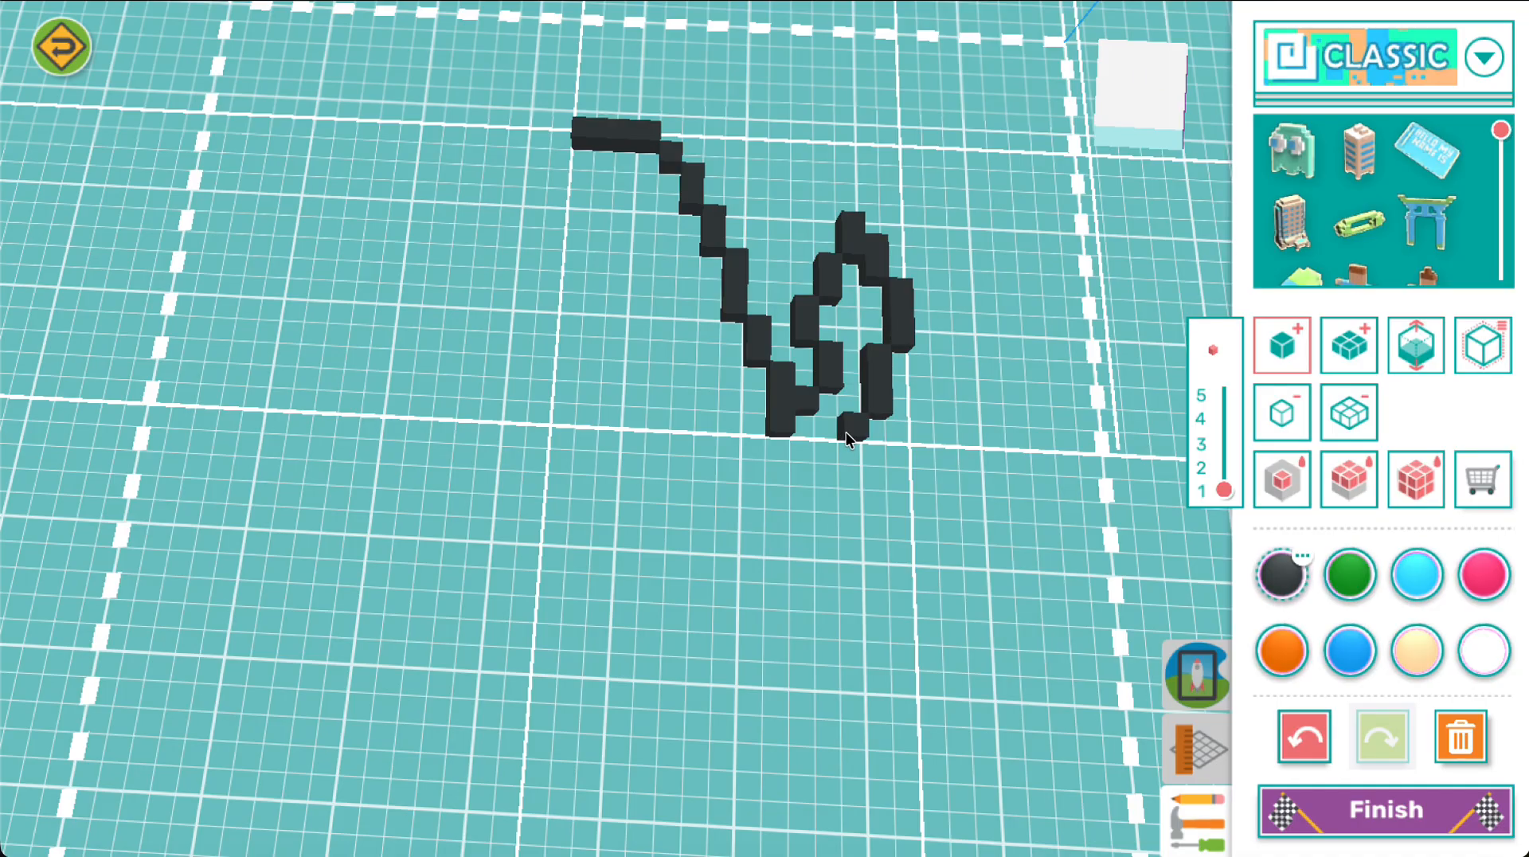
pyautogui.click(827, 453)
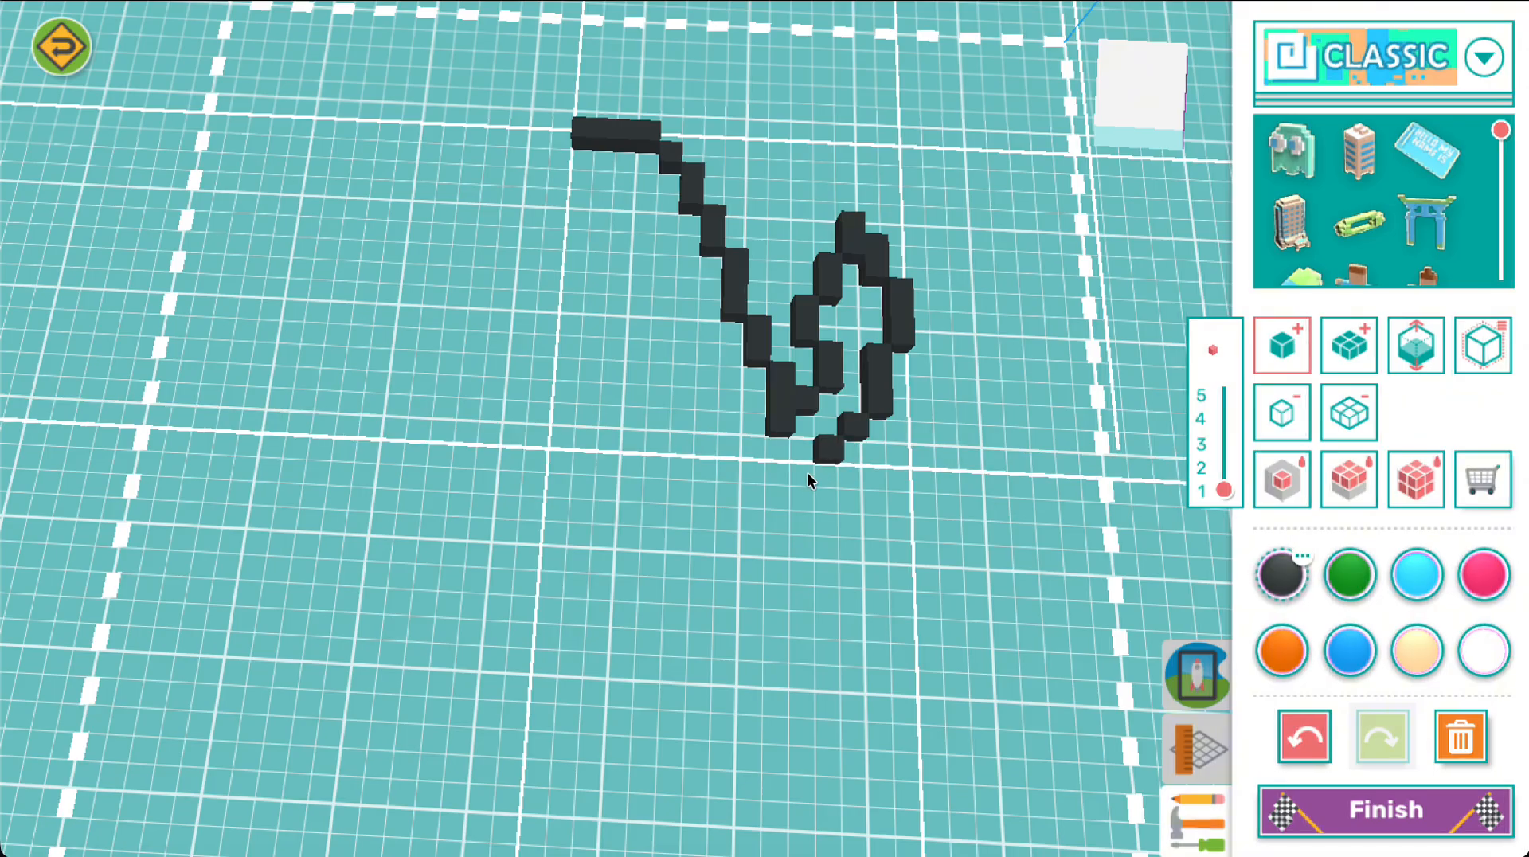
pyautogui.click(806, 472)
pyautogui.click(774, 507)
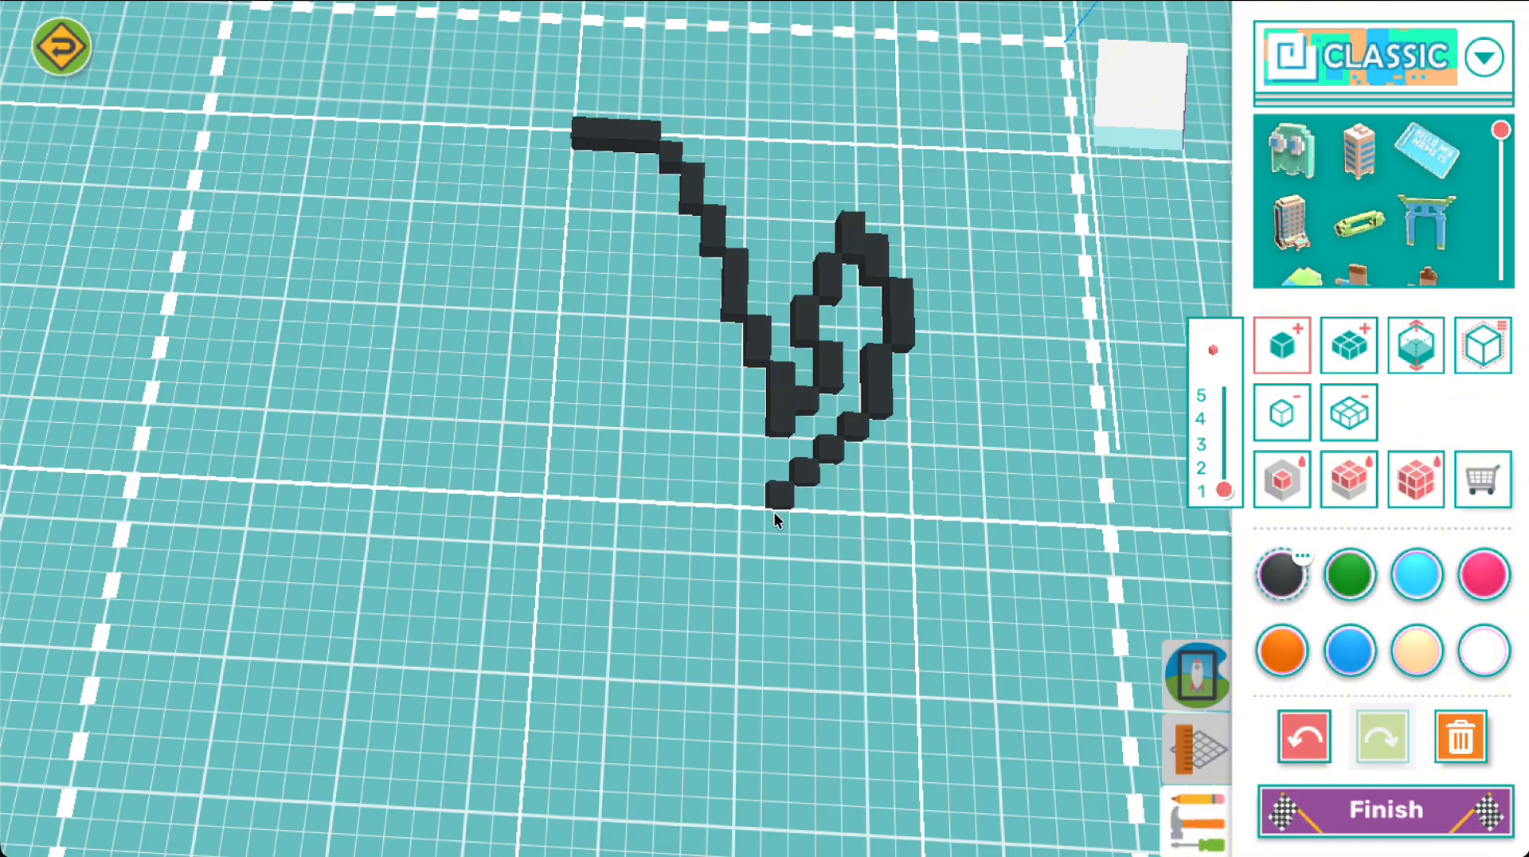
# Step: Outline the rear leg and foot with black blocks, including the short diagonal inside the leg
pyautogui.click(774, 520)
pyautogui.click(774, 542)
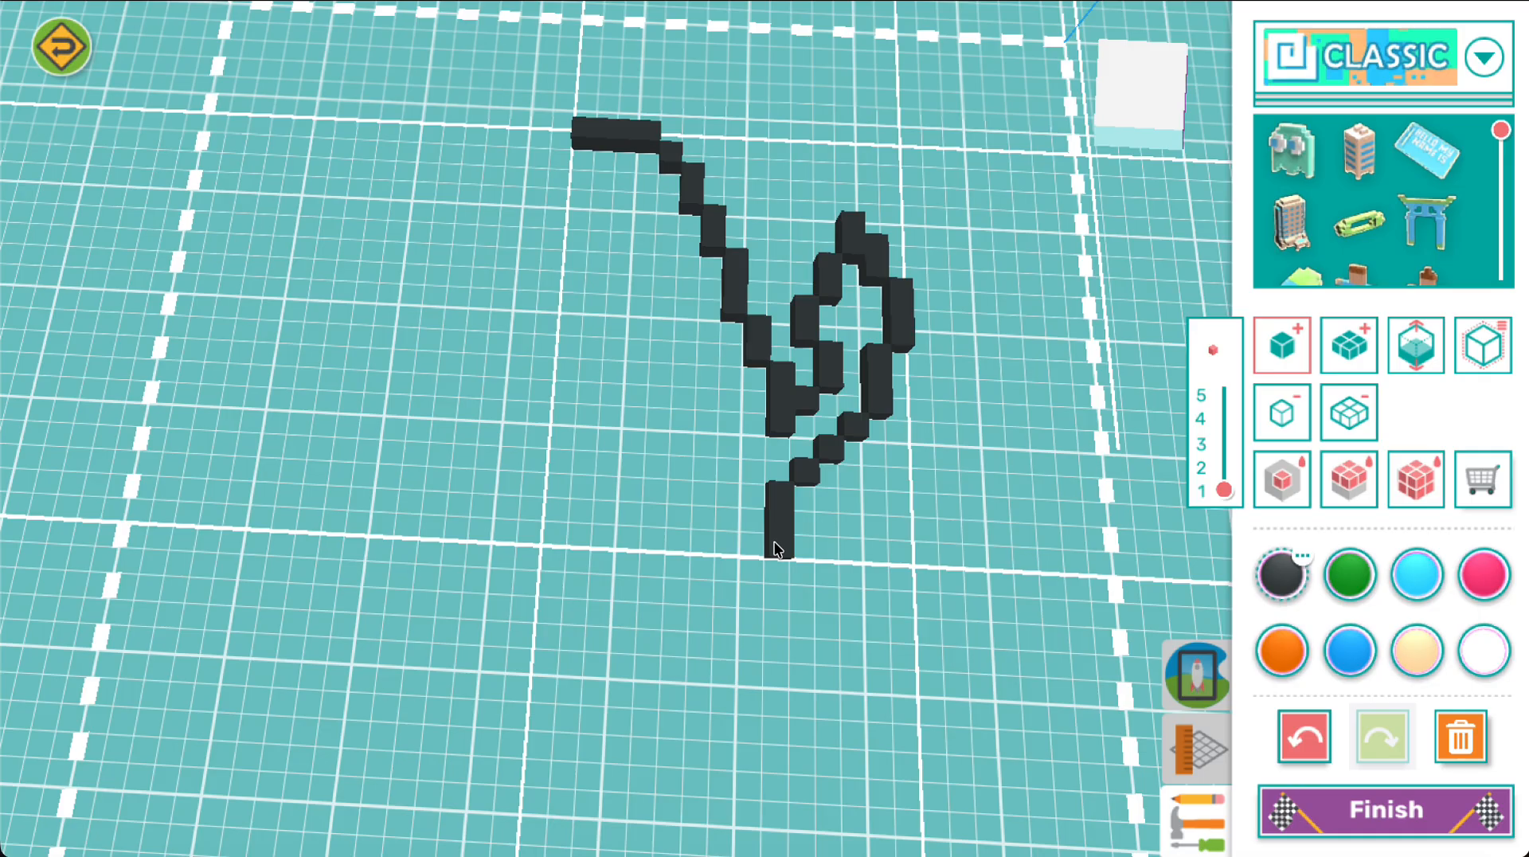
pyautogui.click(716, 543)
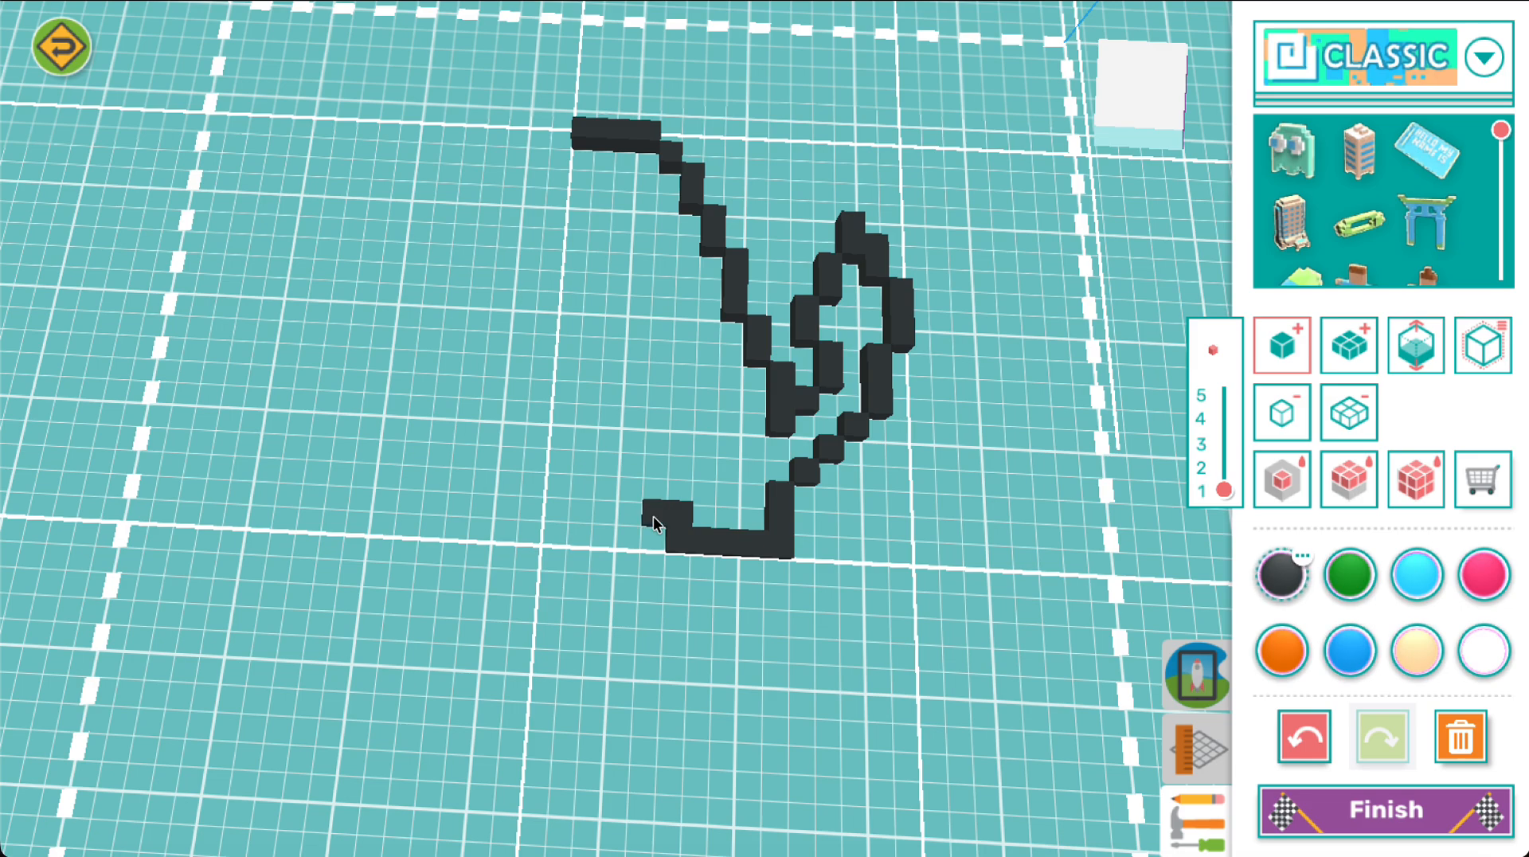
pyautogui.click(705, 491)
pyautogui.click(680, 467)
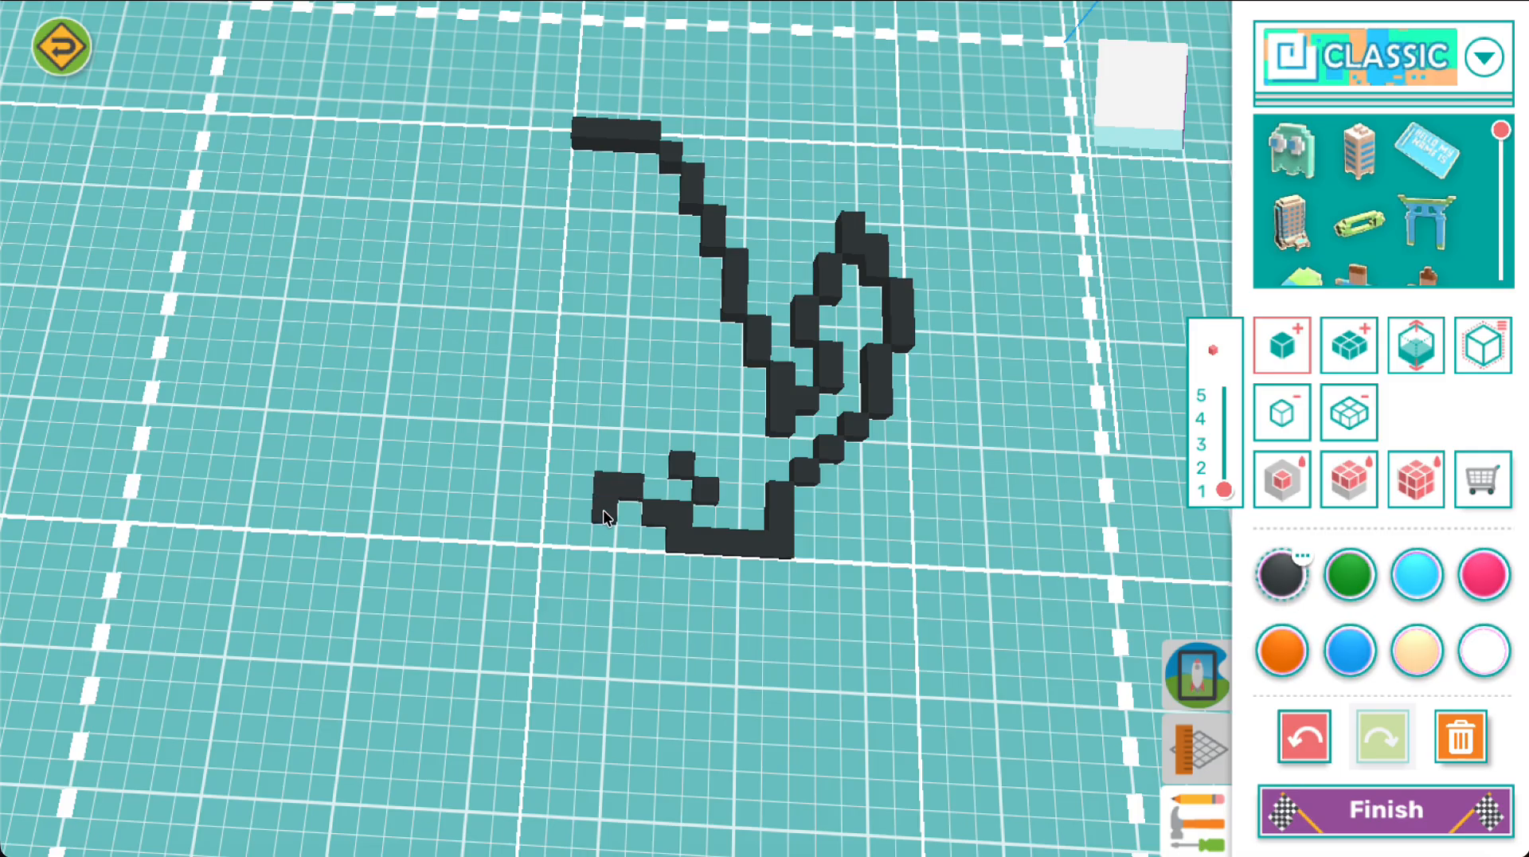
# Step: Outline the front foot, the belly's front edge and the underside of the jaw with black blocks
pyautogui.moveTo(581, 514)
pyautogui.mouseDown()
pyautogui.moveTo(500, 514)
pyautogui.moveTo(502, 481)
pyautogui.moveTo(540, 462)
pyautogui.mouseUp()
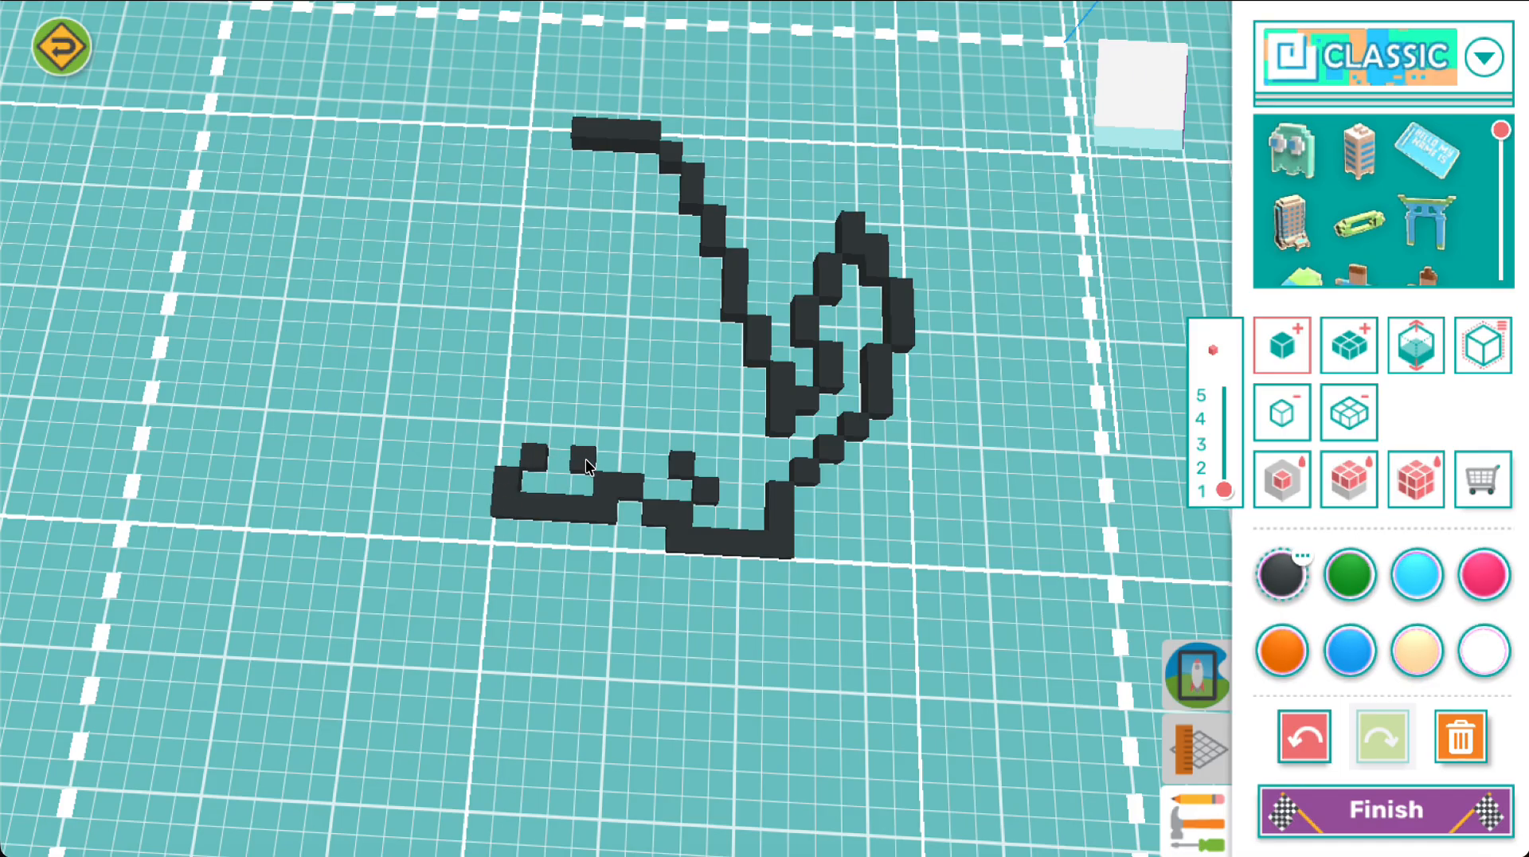
pyautogui.moveTo(586, 459)
pyautogui.mouseDown()
pyautogui.moveTo(560, 435)
pyautogui.moveTo(569, 378)
pyautogui.mouseUp()
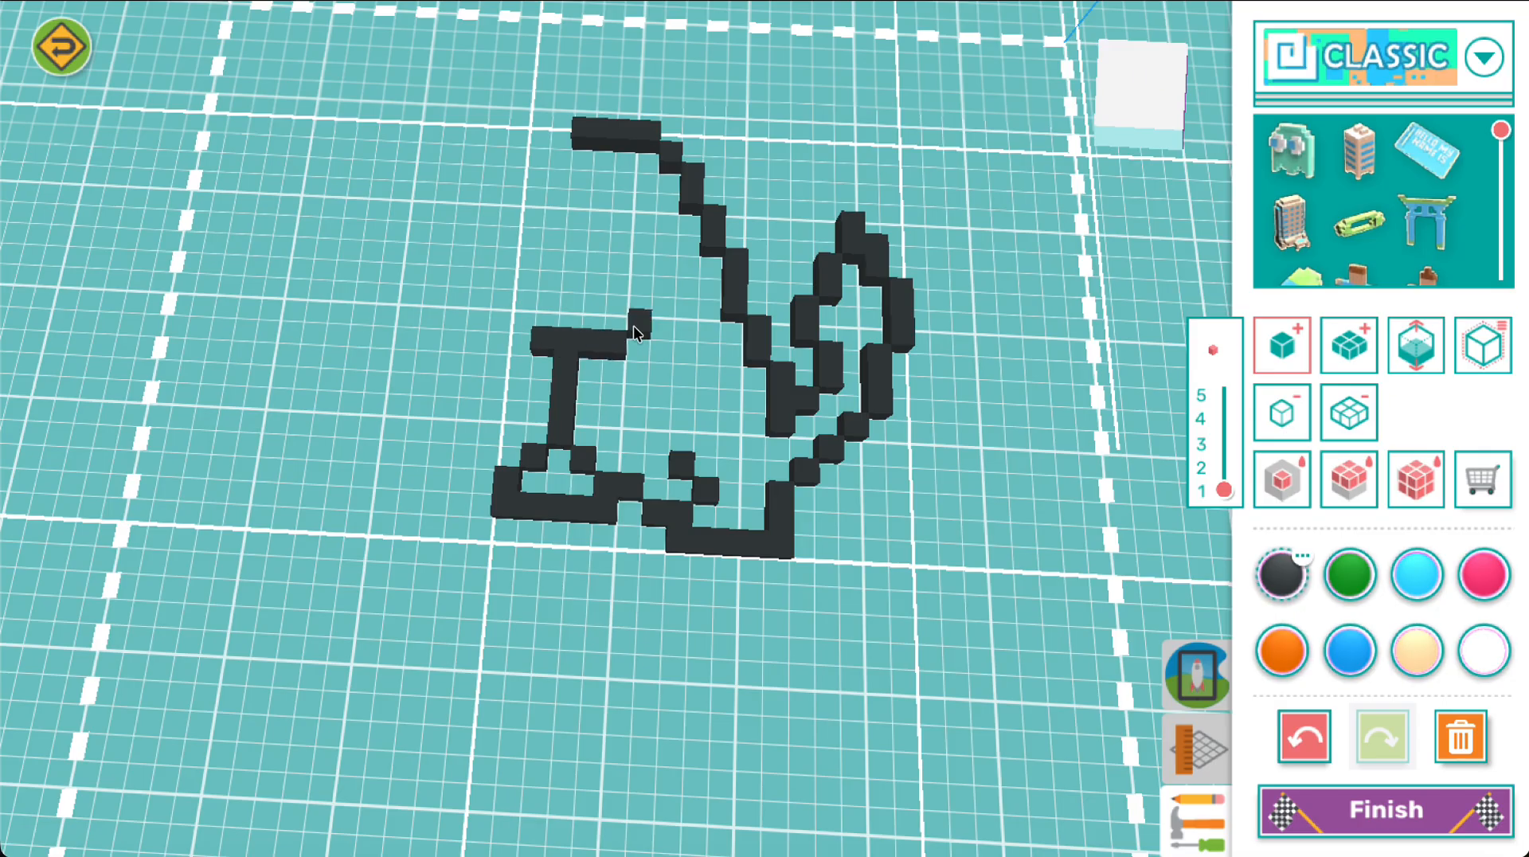
# Step: Outline the snout and forehead with black blocks, joining the jaw to the top row of the head
pyautogui.click(519, 320)
pyautogui.click(502, 296)
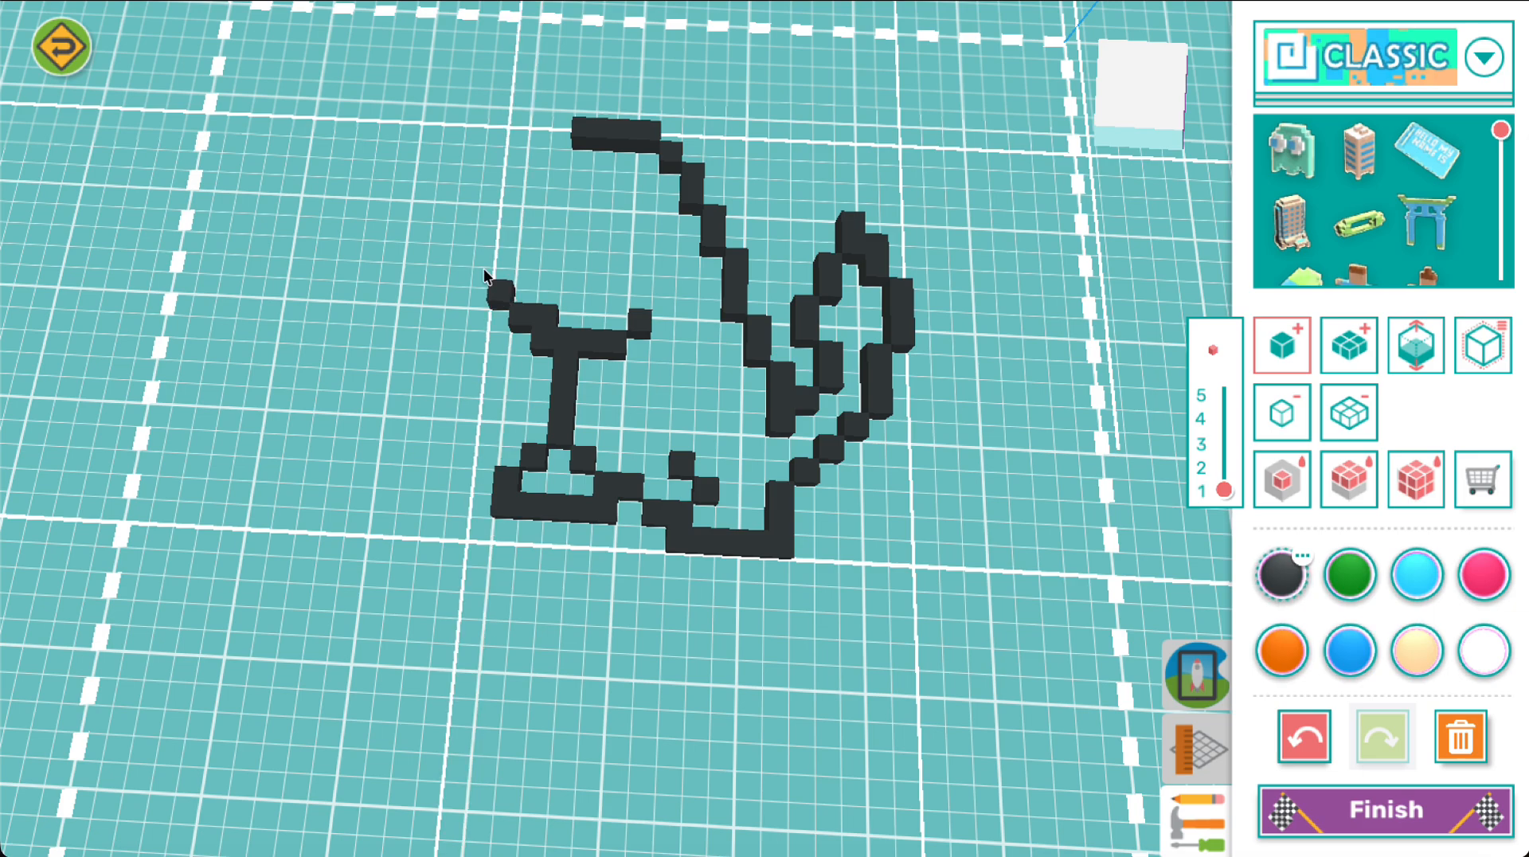
pyautogui.moveTo(484, 271); pyautogui.dragTo(491, 239)
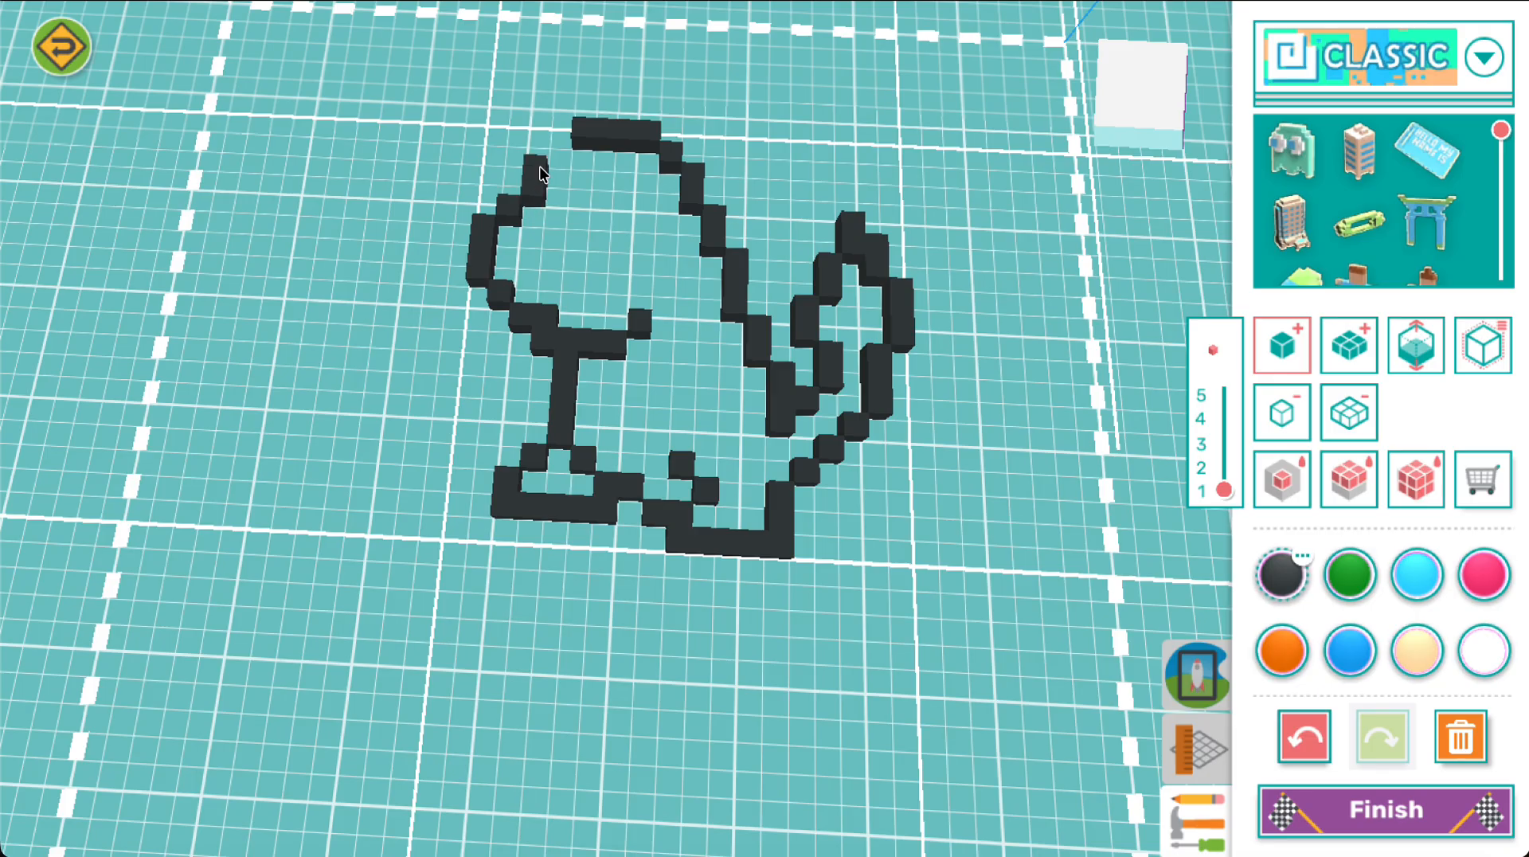
pyautogui.click(559, 162)
# Step: Place three white blocks as claws, one on the front foot and two on the rear foot
pyautogui.click(1486, 649)
pyautogui.click(535, 481)
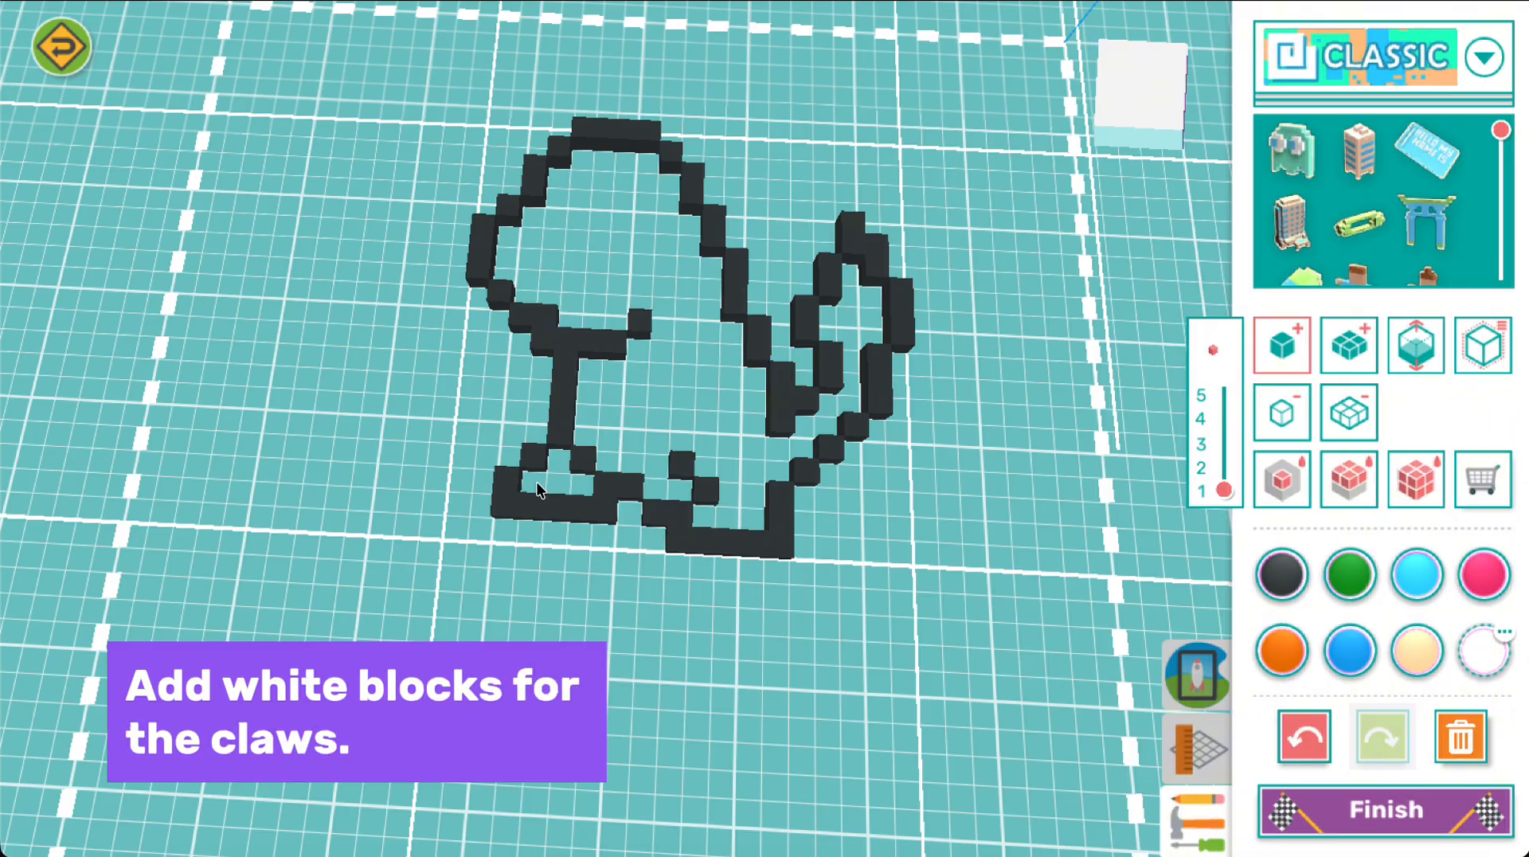
pyautogui.click(704, 516)
pyautogui.click(752, 519)
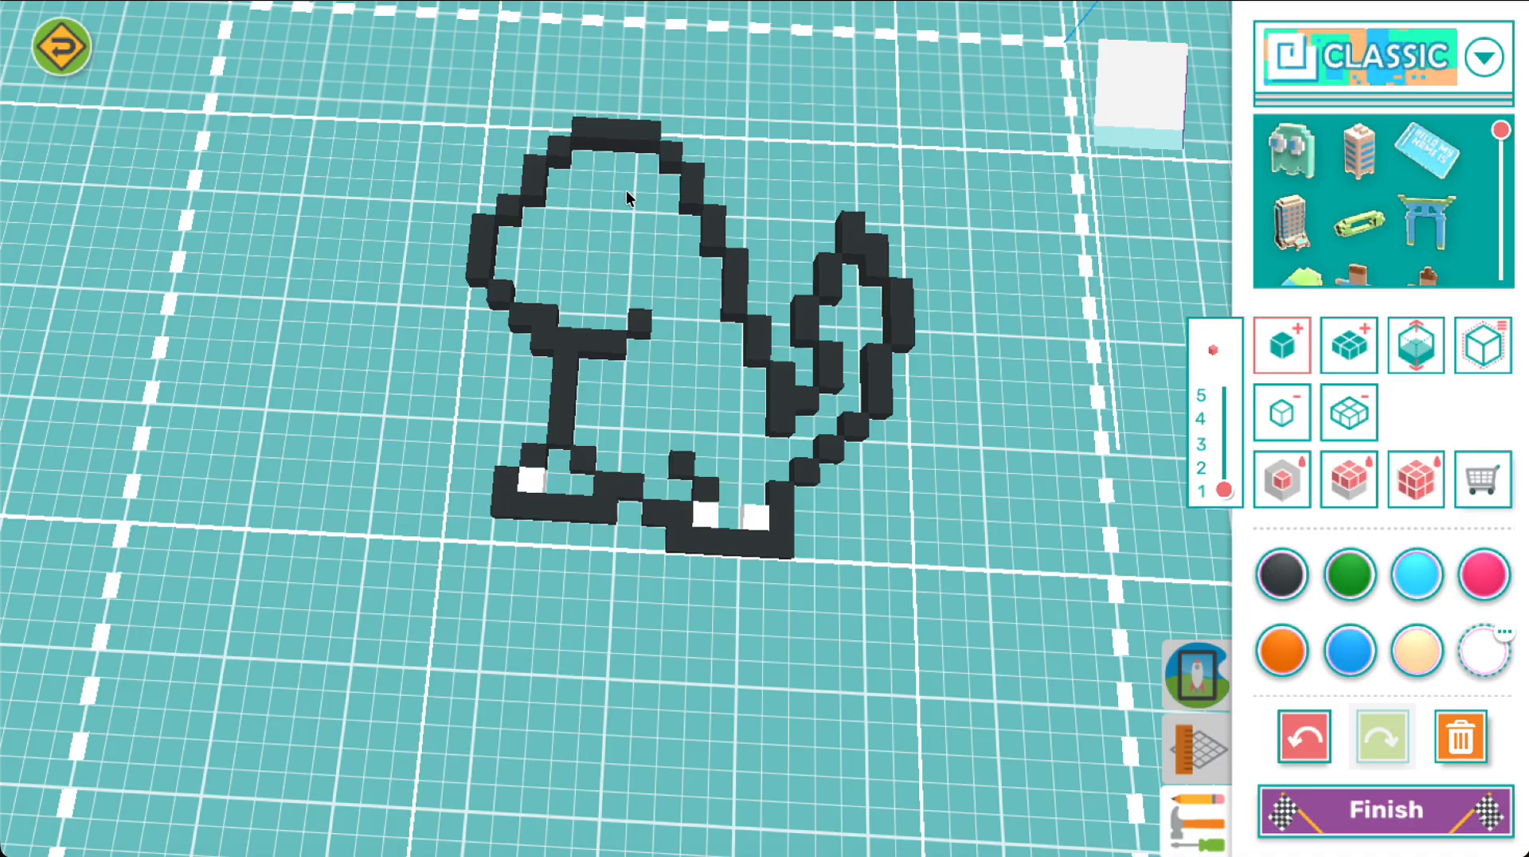
# Step: Build the eye inside the head from one white block with black blocks beside and below it
pyautogui.click(620, 237)
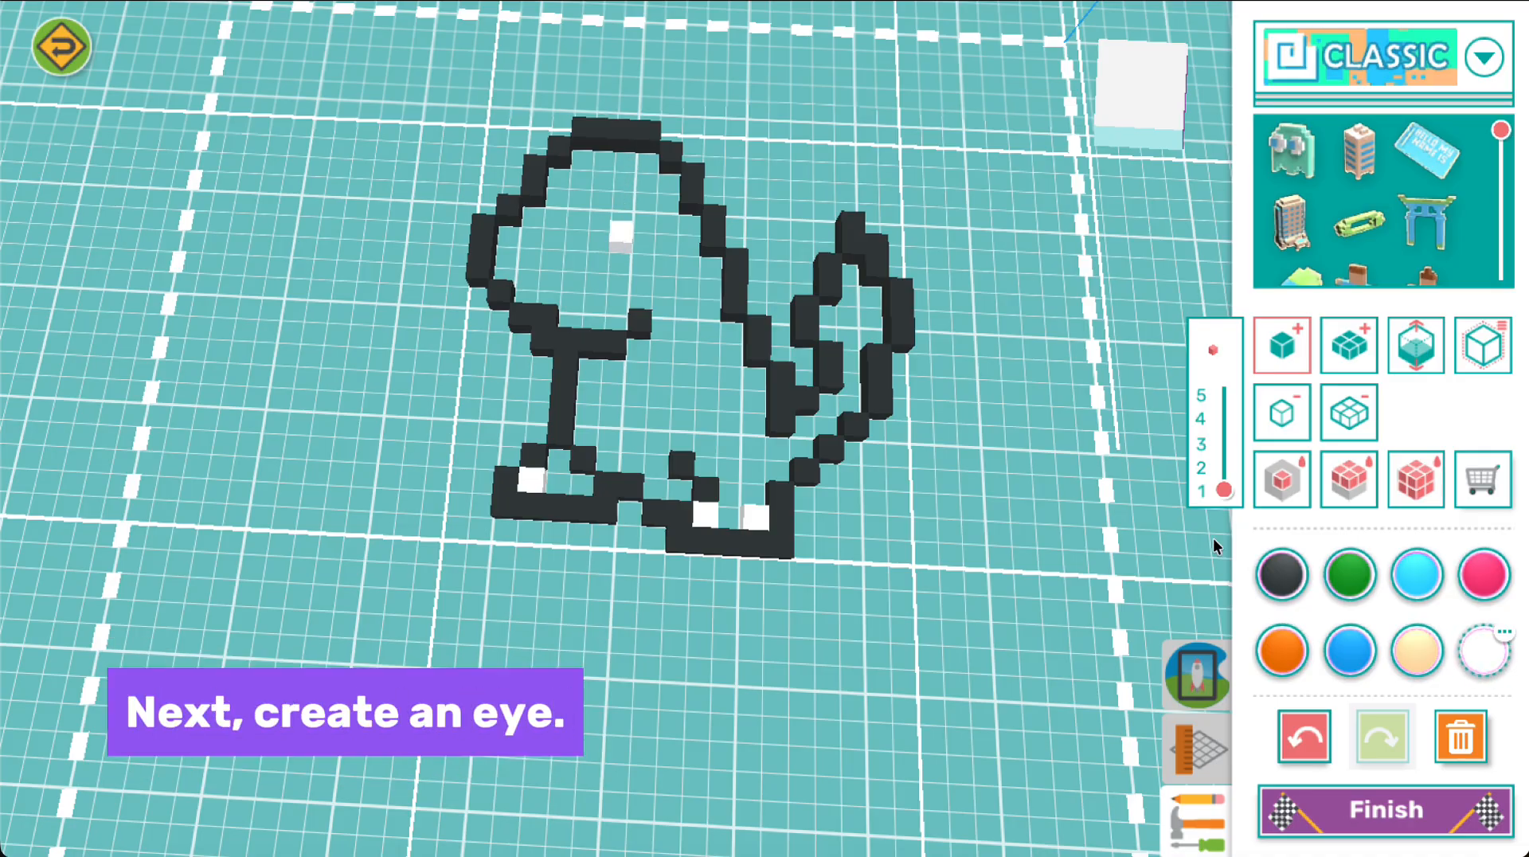
pyautogui.click(1281, 576)
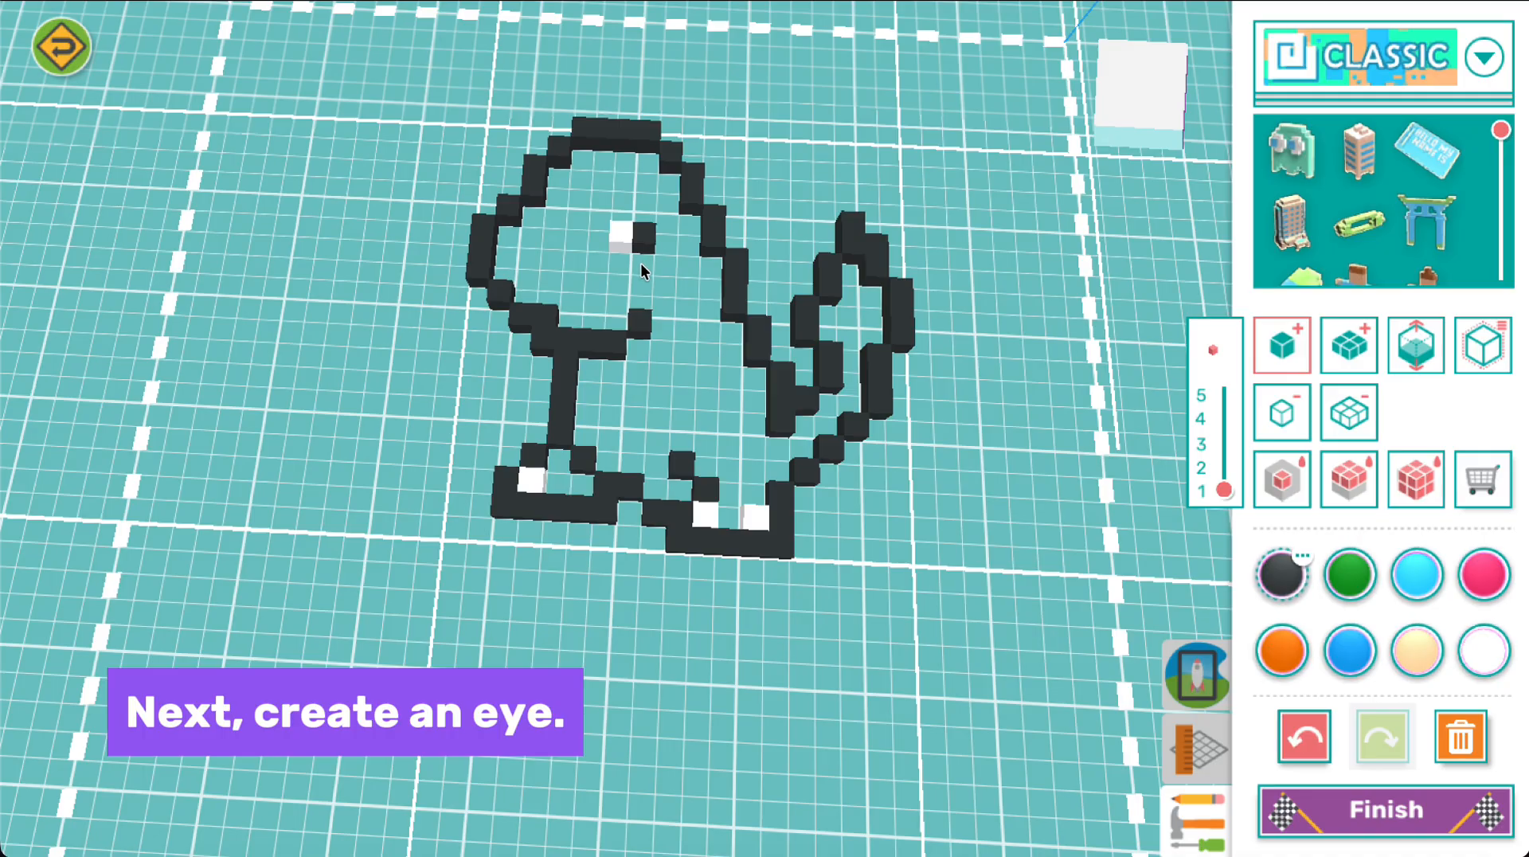
pyautogui.click(623, 277)
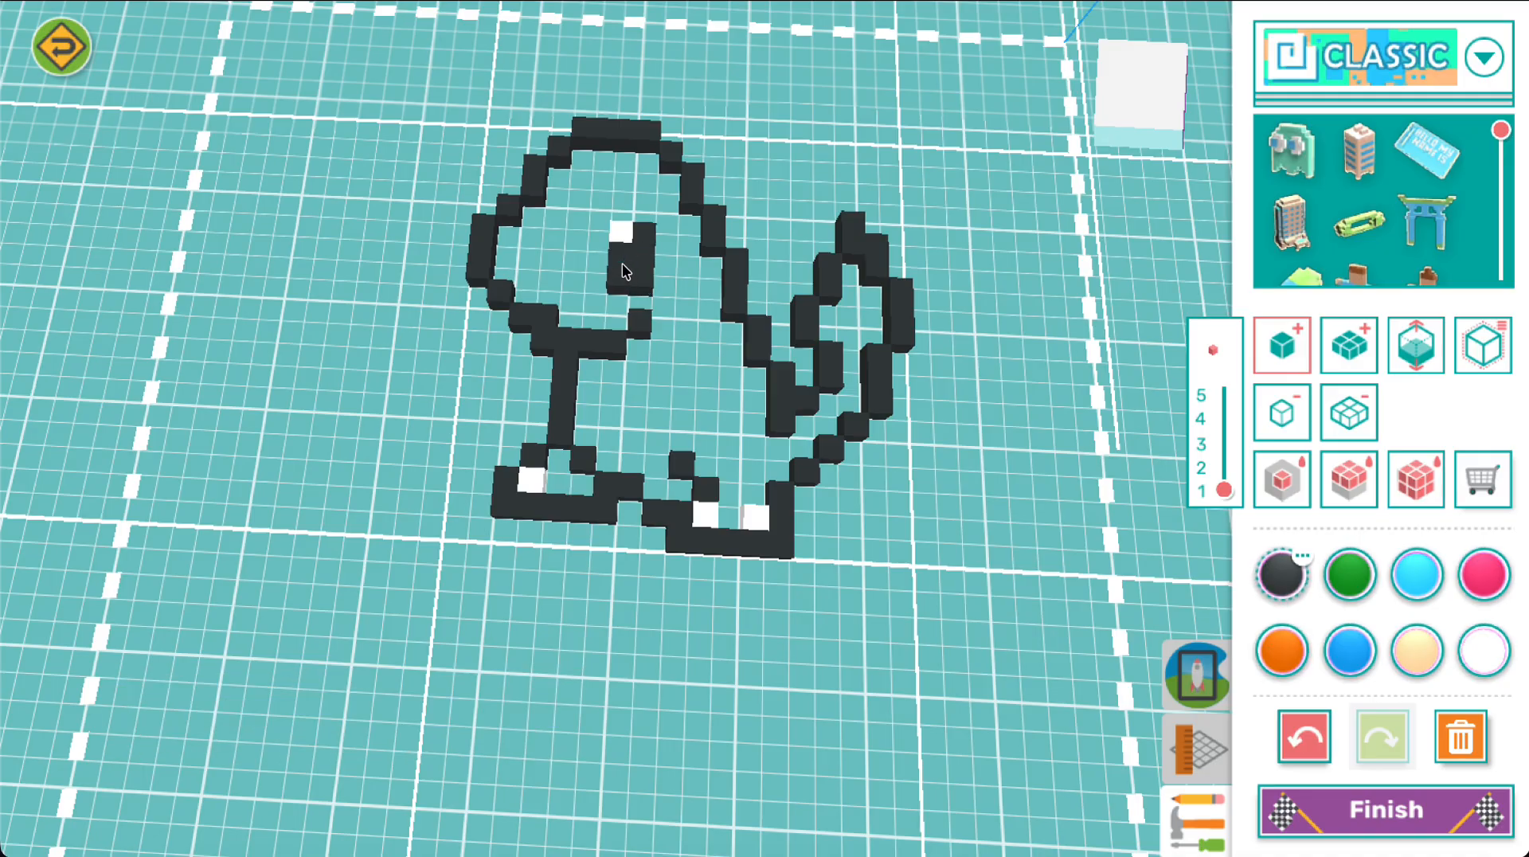
# Step: Fill the inside of the head with orange blocks around the eye, down to the neck
pyautogui.click(1282, 651)
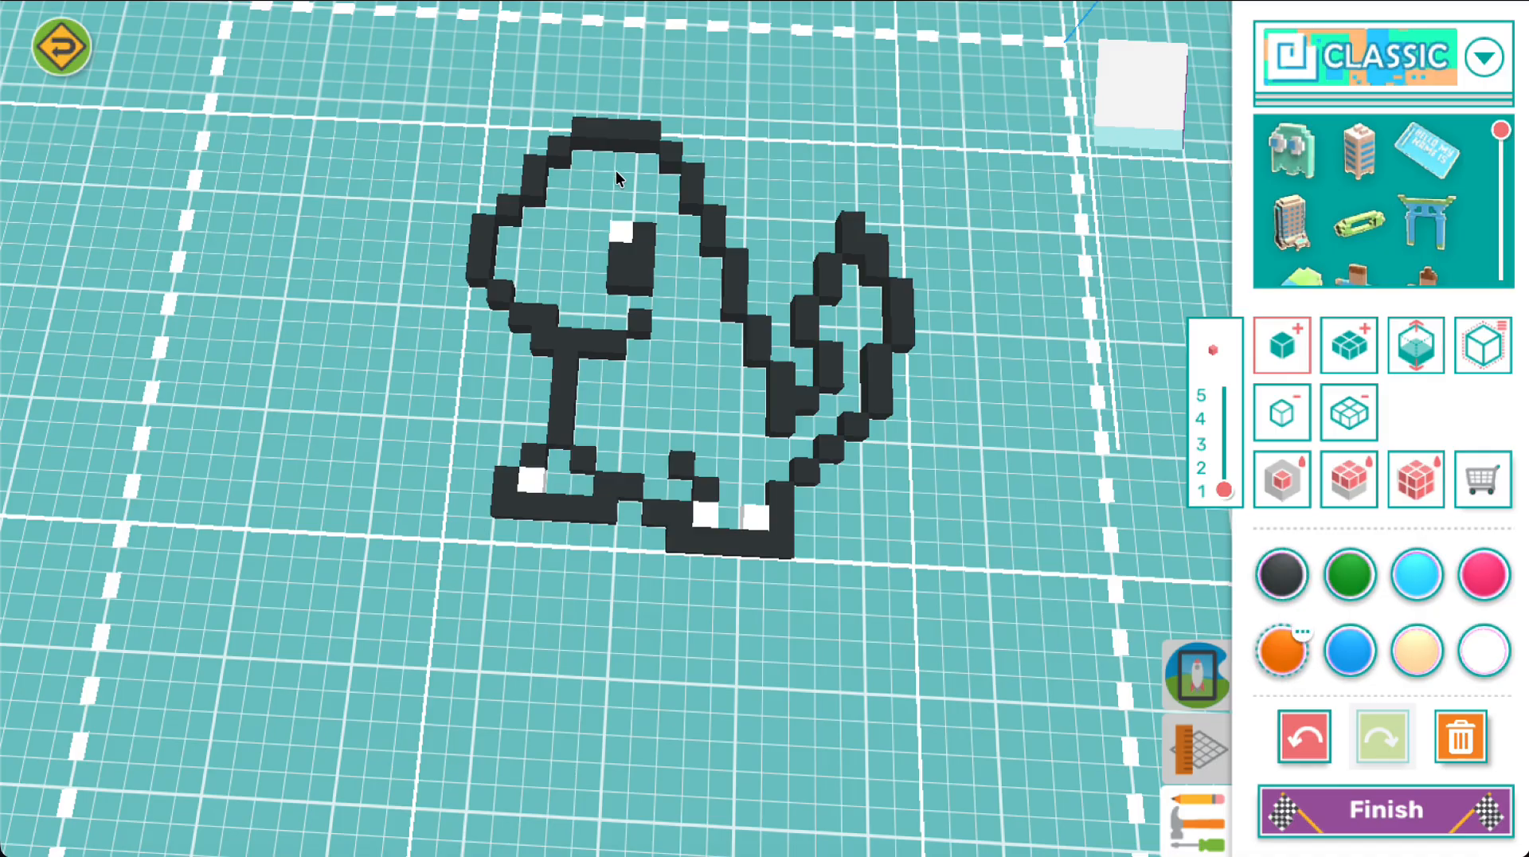
pyautogui.click(577, 183)
pyautogui.click(560, 180)
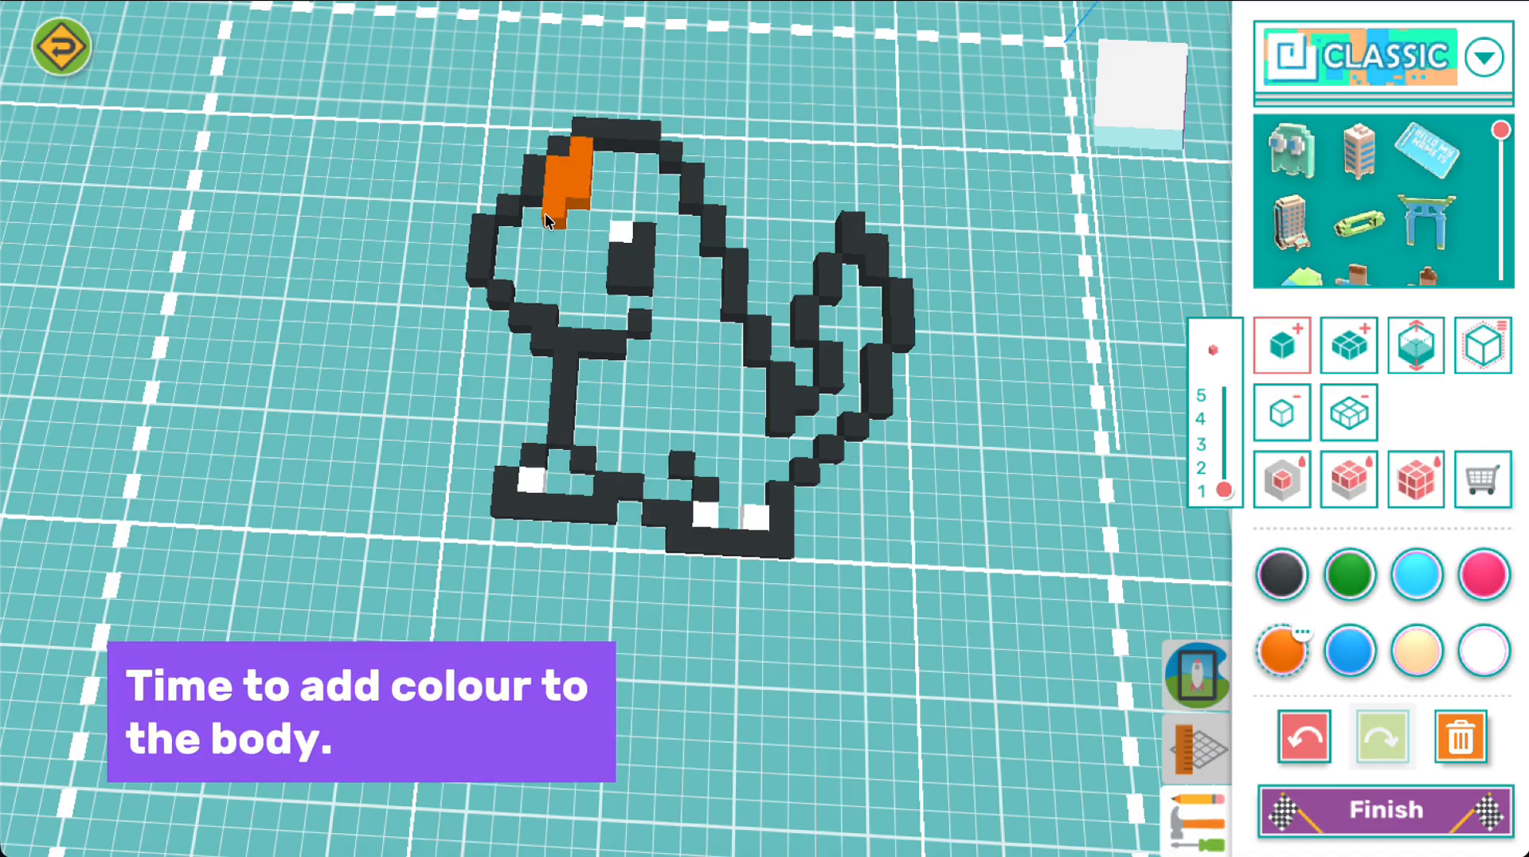
pyautogui.moveTo(545, 215)
pyautogui.mouseDown()
pyautogui.moveTo(507, 267)
pyautogui.moveTo(594, 263)
pyautogui.moveTo(586, 291)
pyautogui.moveTo(526, 288)
pyautogui.moveTo(615, 325)
pyautogui.moveTo(569, 320)
pyautogui.moveTo(560, 234)
pyautogui.moveTo(604, 224)
pyautogui.moveTo(614, 162)
pyautogui.moveTo(647, 164)
pyautogui.moveTo(625, 211)
pyautogui.moveTo(669, 191)
pyautogui.moveTo(666, 275)
pyautogui.moveTo(644, 305)
pyautogui.moveTo(690, 238)
pyautogui.moveTo(684, 306)
pyautogui.moveTo(717, 284)
pyautogui.moveTo(710, 300)
pyautogui.mouseUp()
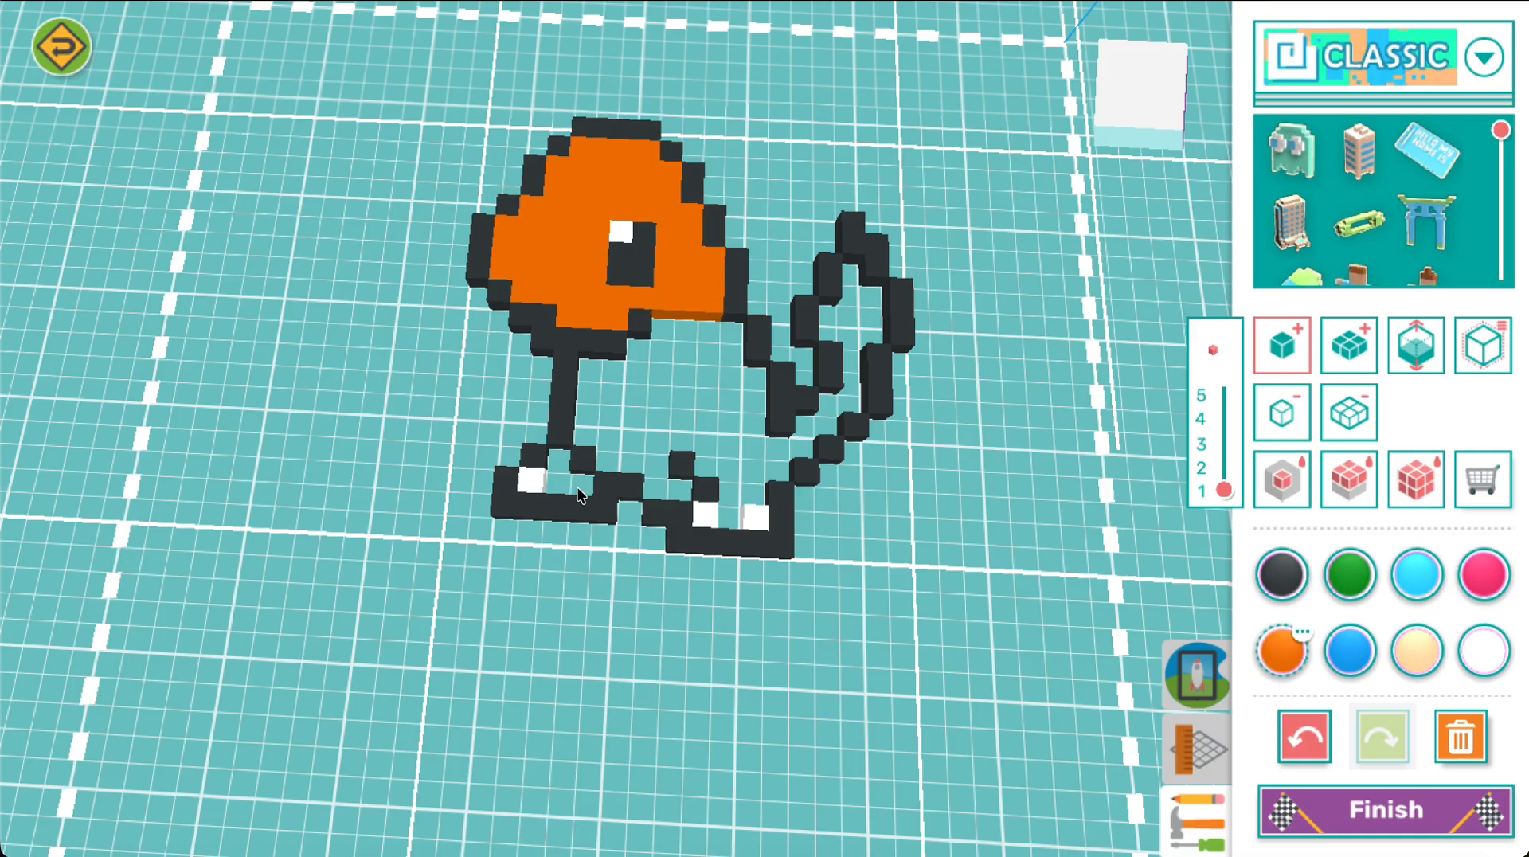
# Step: Fill the front foot, rear foot, rear leg and tail up to the base of the flame with orange blocks
pyautogui.moveTo(579, 488); pyautogui.dragTo(560, 486)
pyautogui.click(558, 464)
pyautogui.click(730, 510)
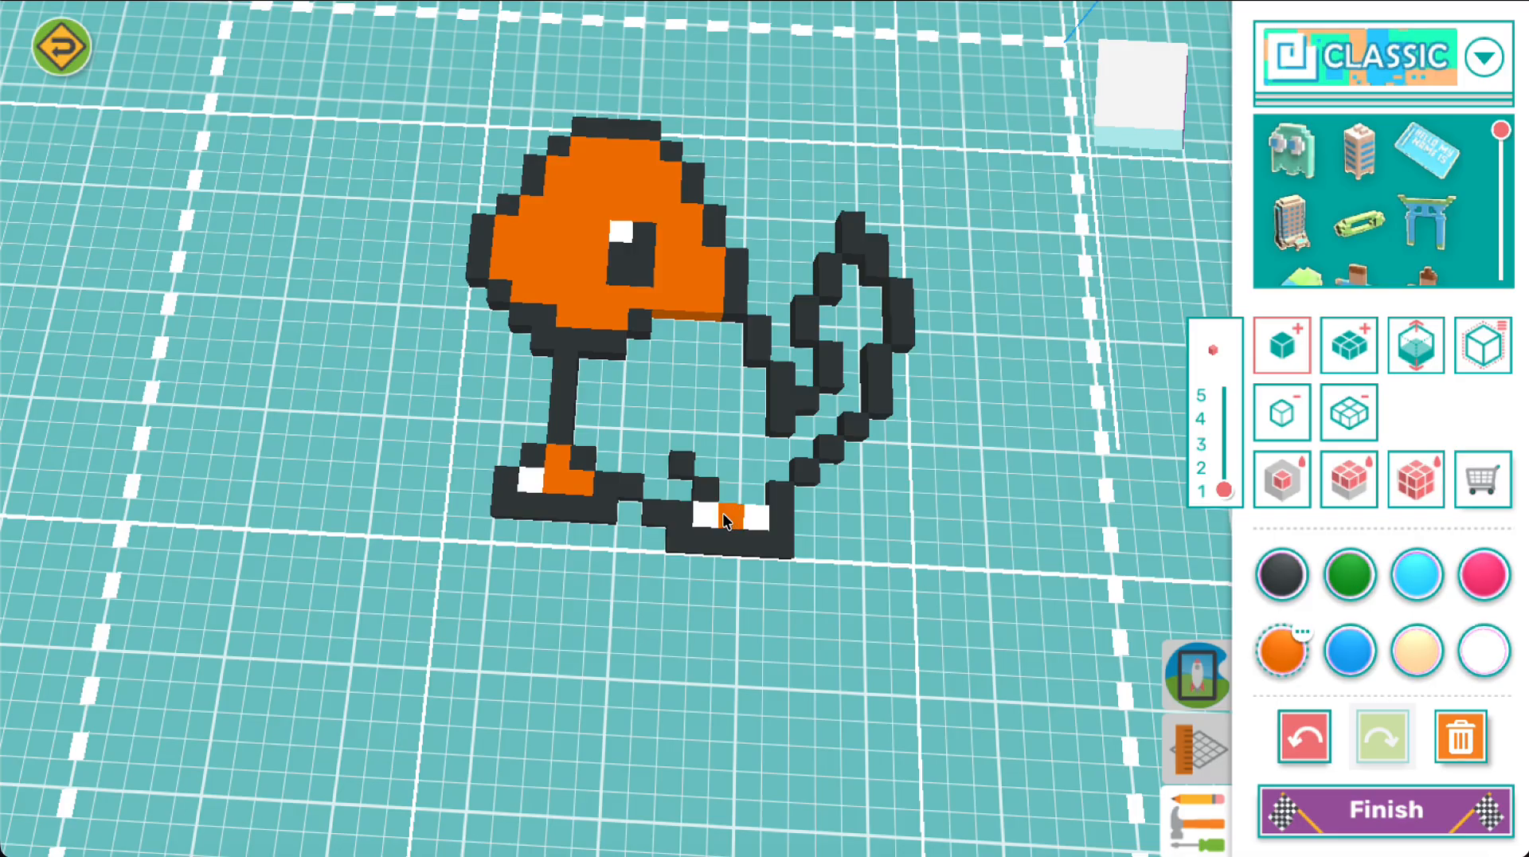
pyautogui.click(731, 494)
pyautogui.click(756, 495)
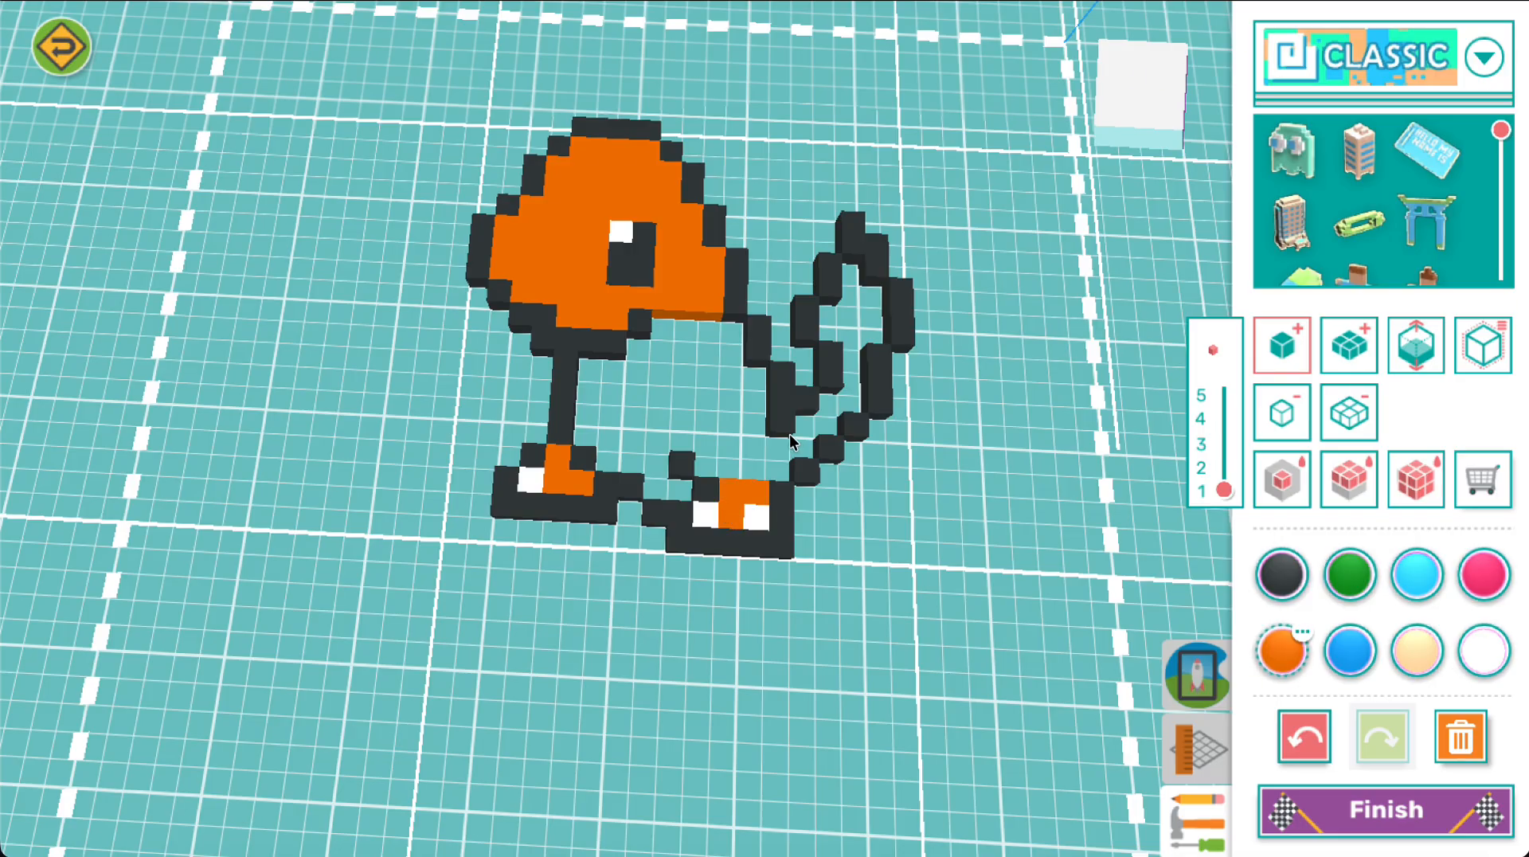
pyautogui.moveTo(858, 370)
pyautogui.mouseDown()
pyautogui.moveTo(806, 450)
pyautogui.moveTo(710, 478)
pyautogui.moveTo(705, 447)
pyautogui.moveTo(750, 452)
pyautogui.mouseUp()
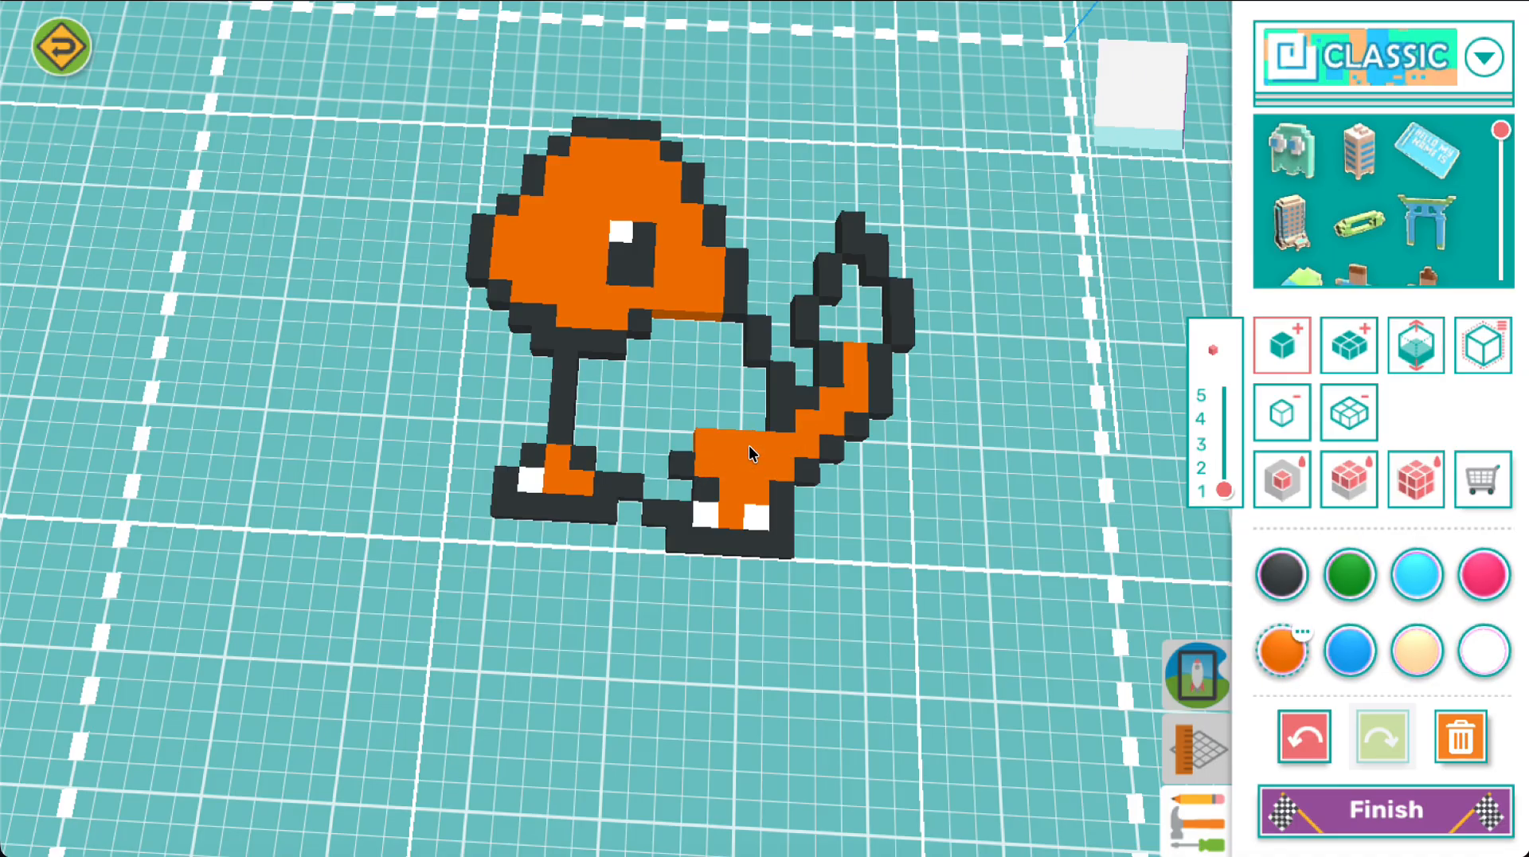
# Step: Outline the near arm with four black blocks inside the torso, above the rear leg
pyautogui.click(1282, 574)
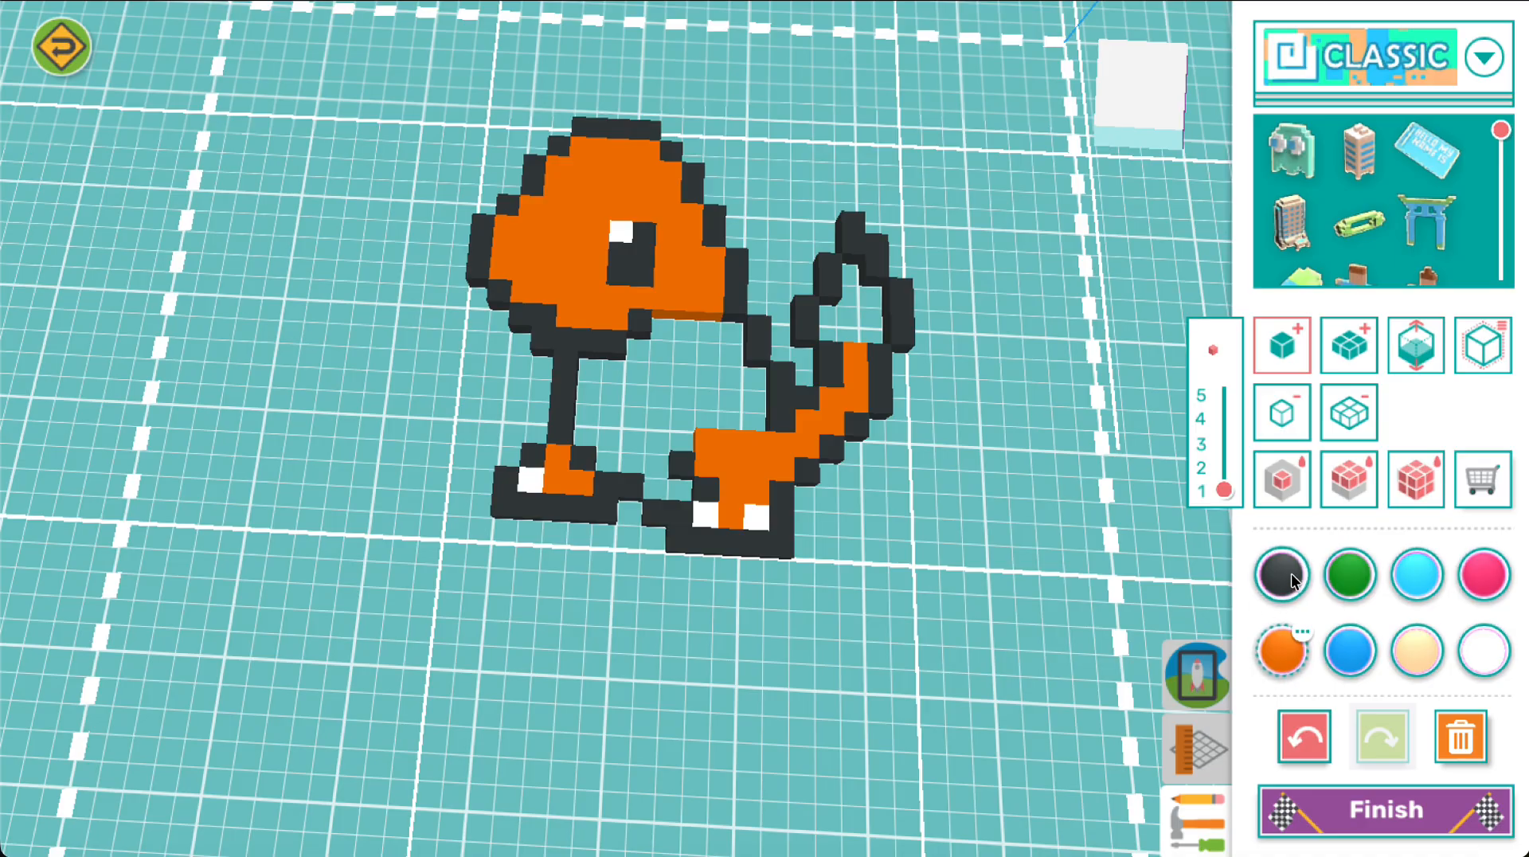
pyautogui.click(684, 421)
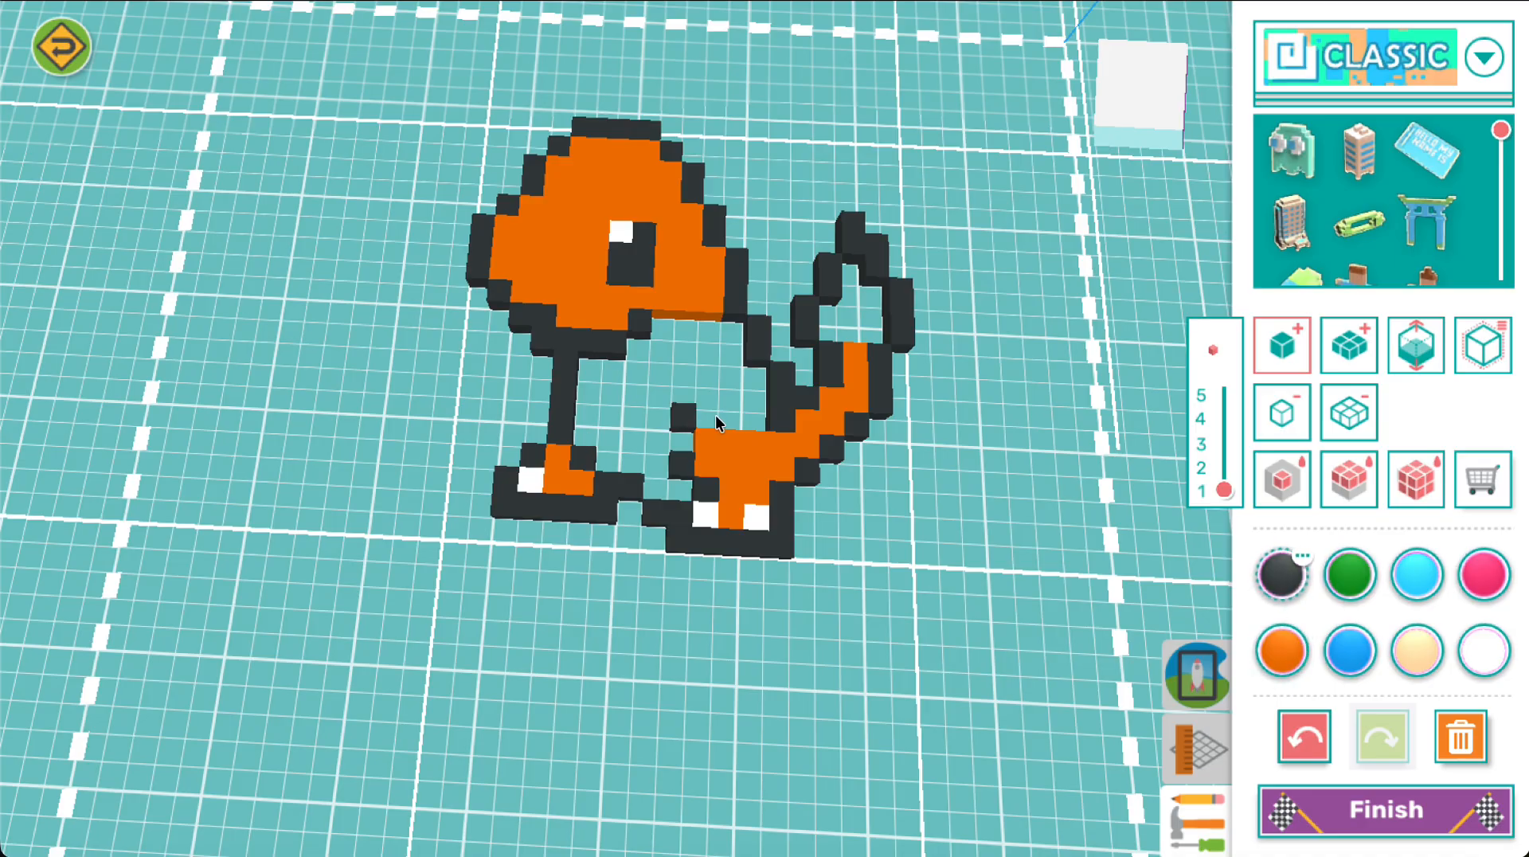
pyautogui.click(709, 418)
pyautogui.click(690, 374)
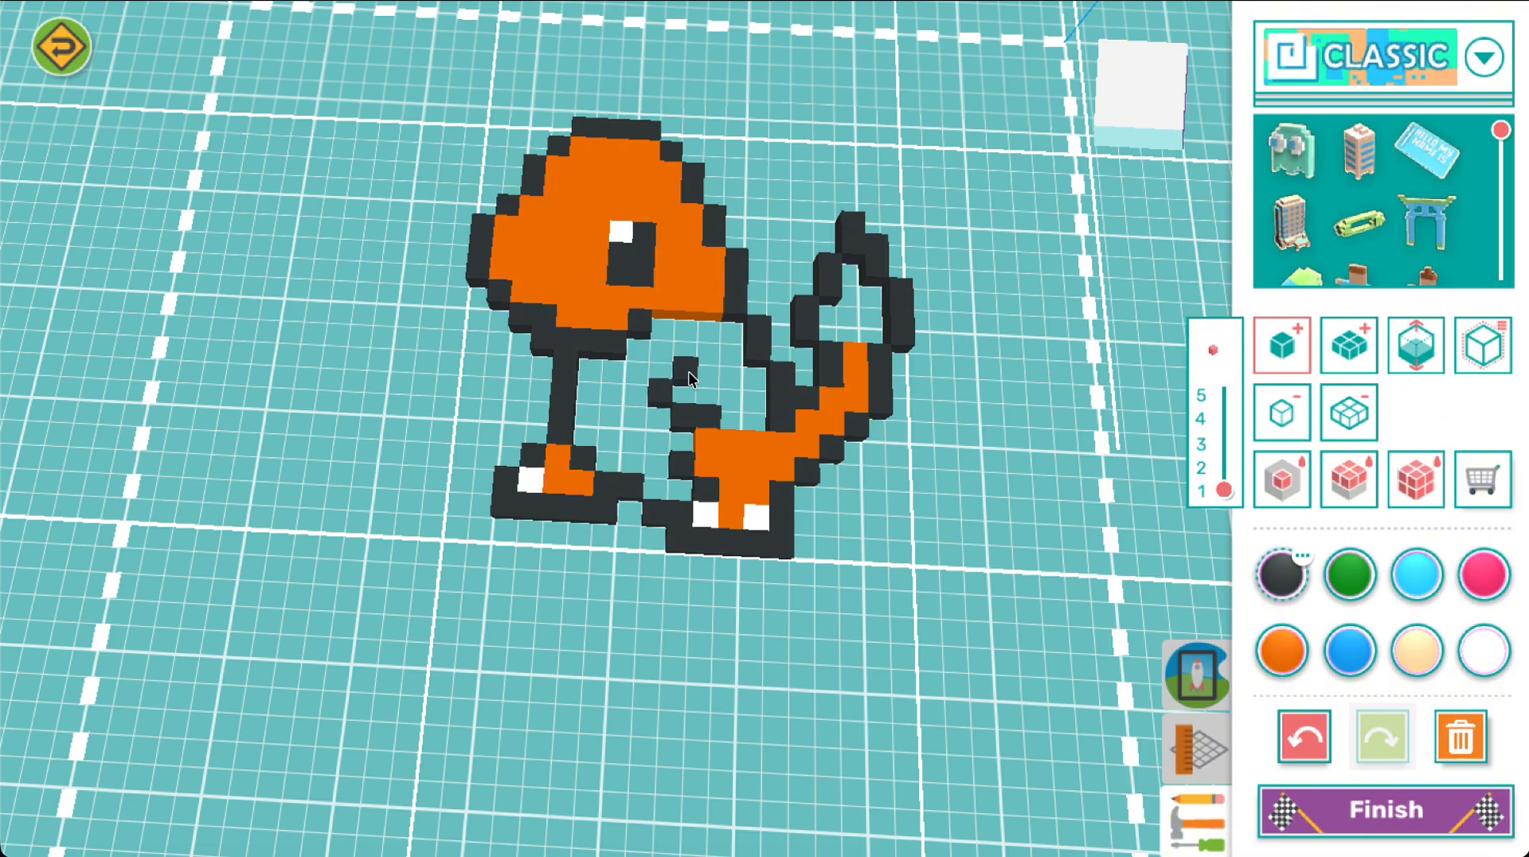
# Step: Fill the neck, back and near arm with orange blocks, including the gaps along the front of the rear leg
pyautogui.click(1282, 651)
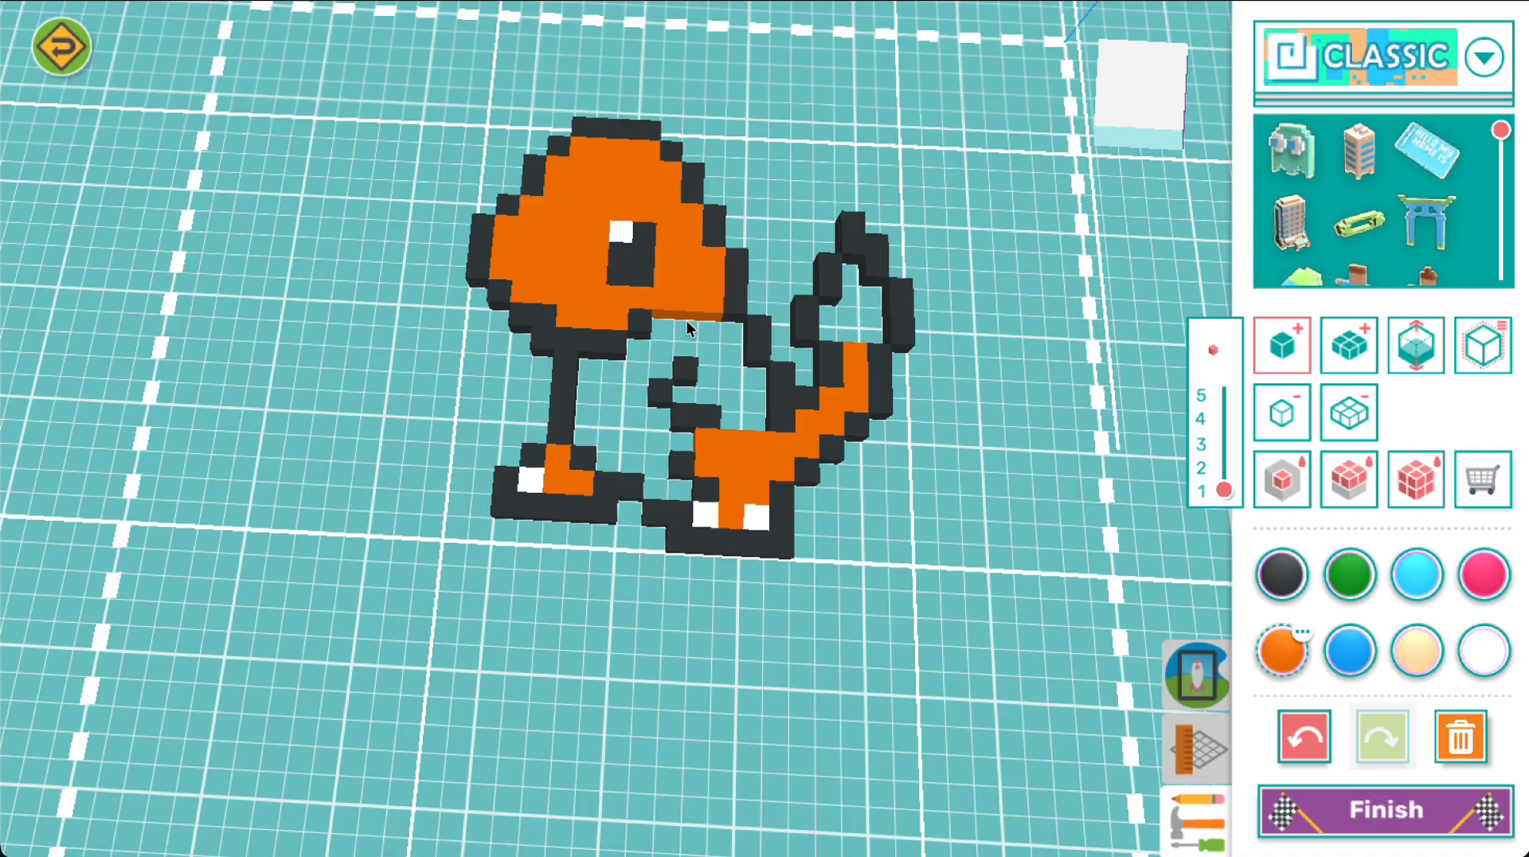
pyautogui.moveTo(685, 326)
pyautogui.mouseDown()
pyautogui.moveTo(703, 346)
pyautogui.moveTo(736, 341)
pyautogui.moveTo(756, 422)
pyautogui.moveTo(697, 396)
pyautogui.moveTo(708, 373)
pyautogui.moveTo(663, 327)
pyautogui.moveTo(669, 362)
pyautogui.moveTo(650, 357)
pyautogui.moveTo(644, 374)
pyautogui.moveTo(661, 376)
pyautogui.mouseUp()
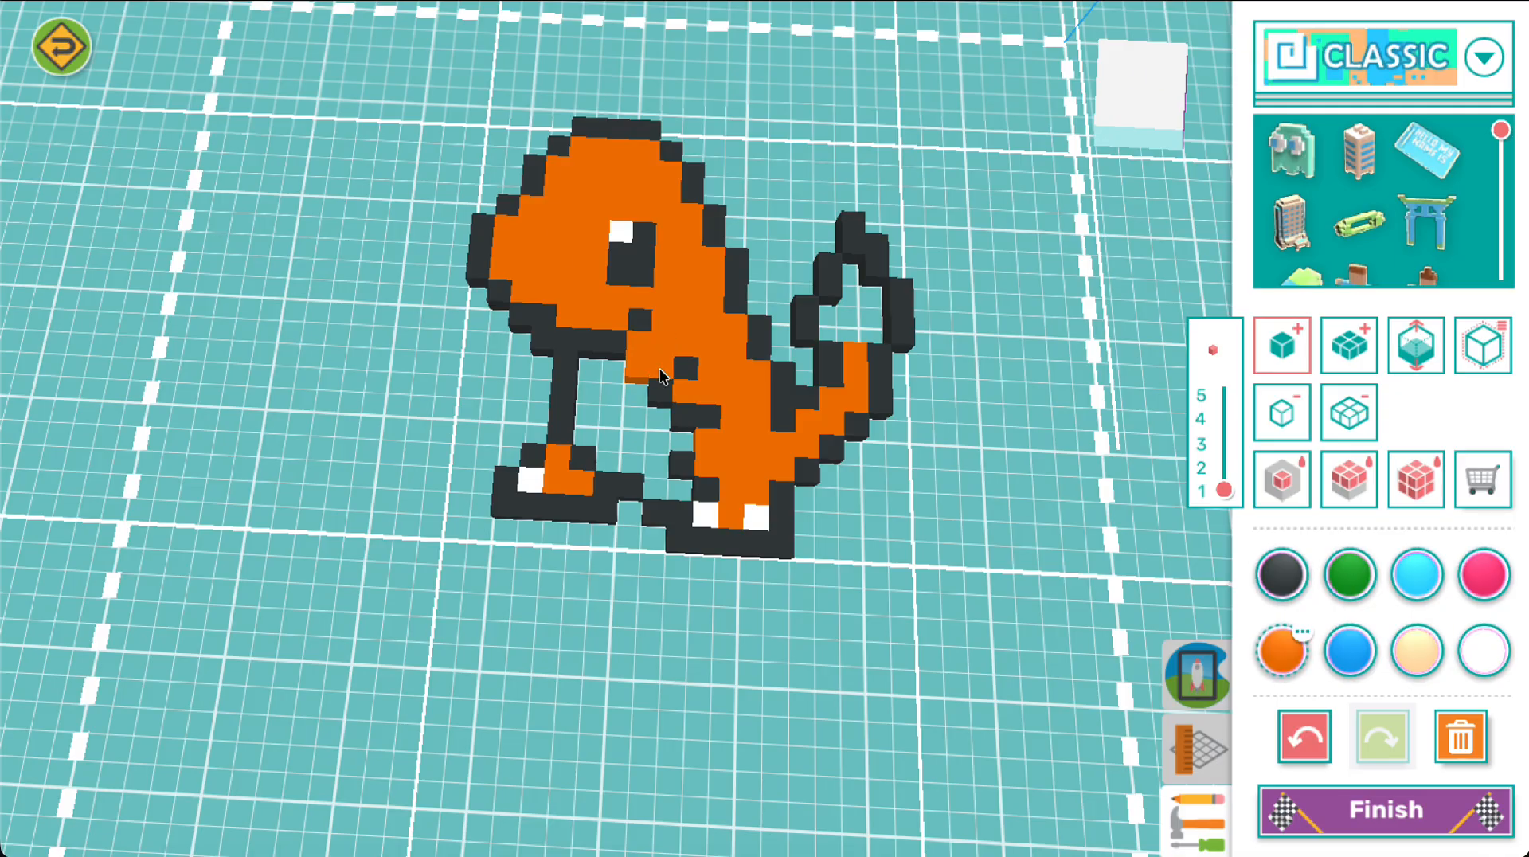
pyautogui.click(685, 445)
pyautogui.click(678, 484)
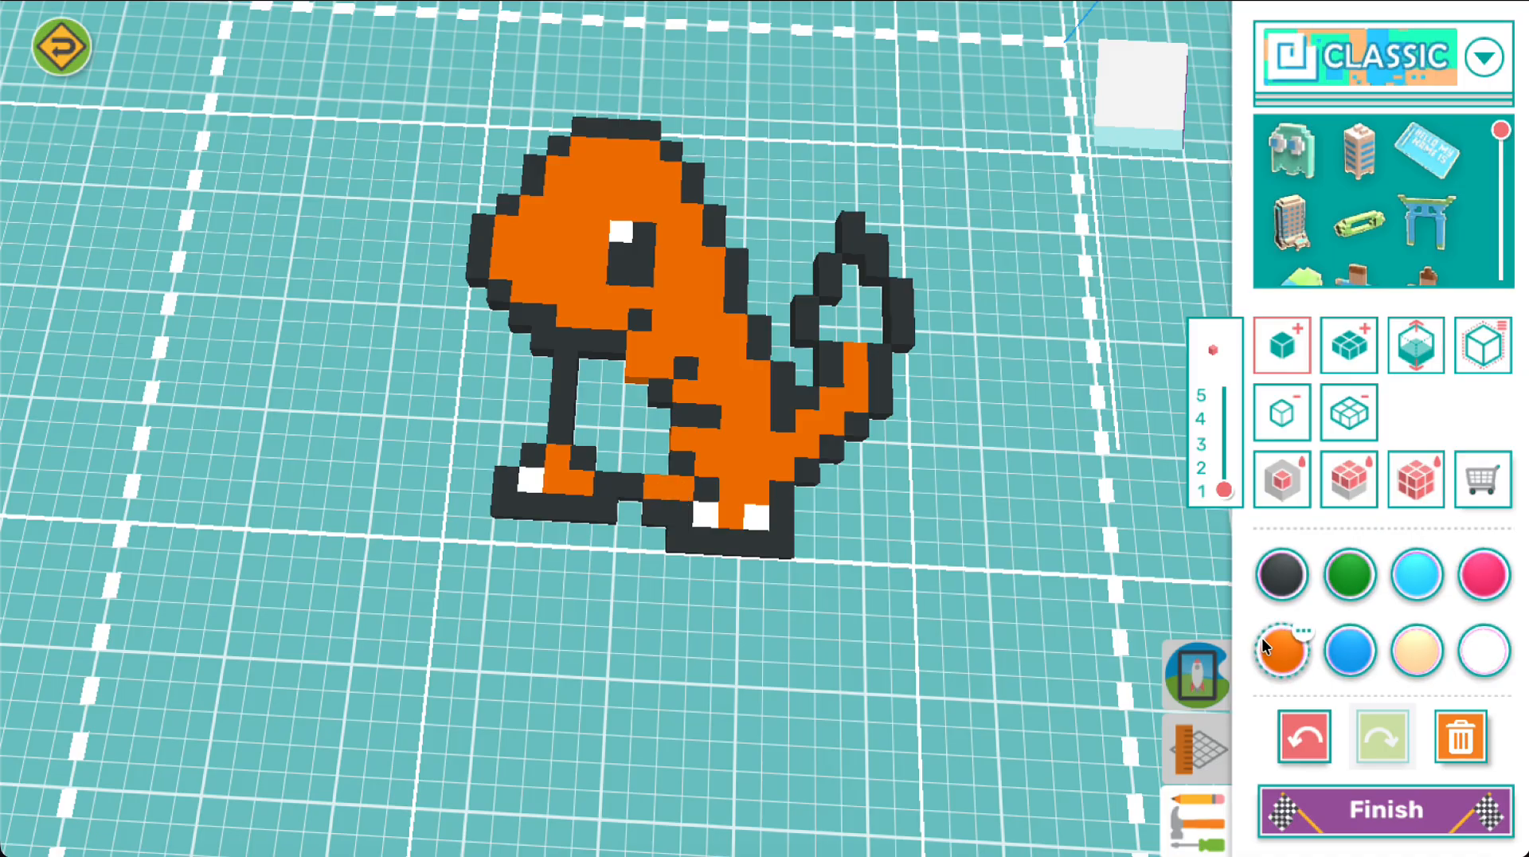
# Step: Change the beige block colour to a bright yellow
pyautogui.click(1415, 652)
pyautogui.click(1414, 651)
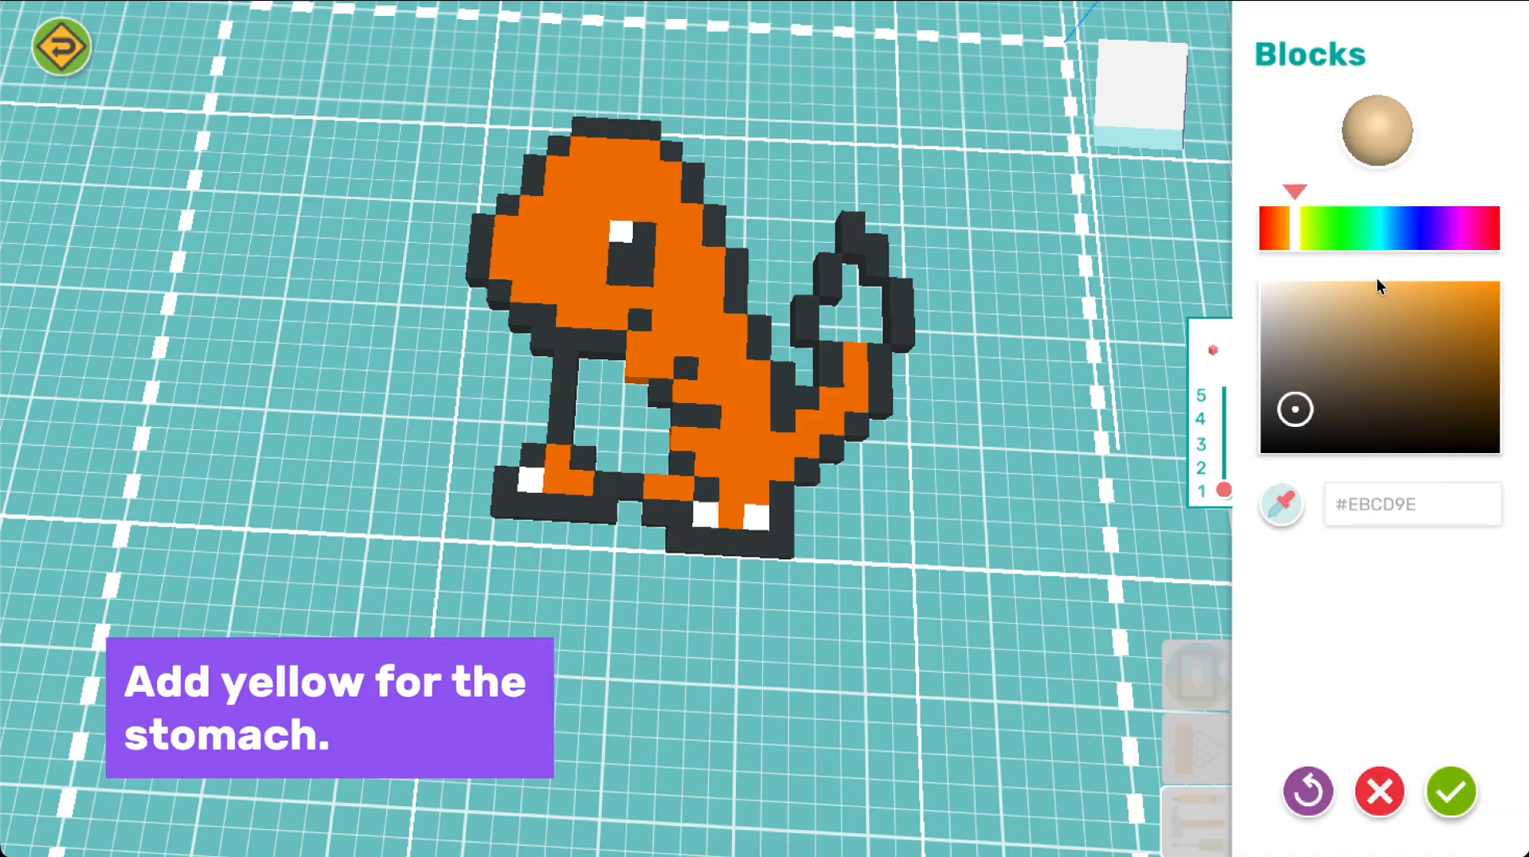
pyautogui.moveTo(1307, 230); pyautogui.dragTo(1300, 229)
pyautogui.click(1415, 307)
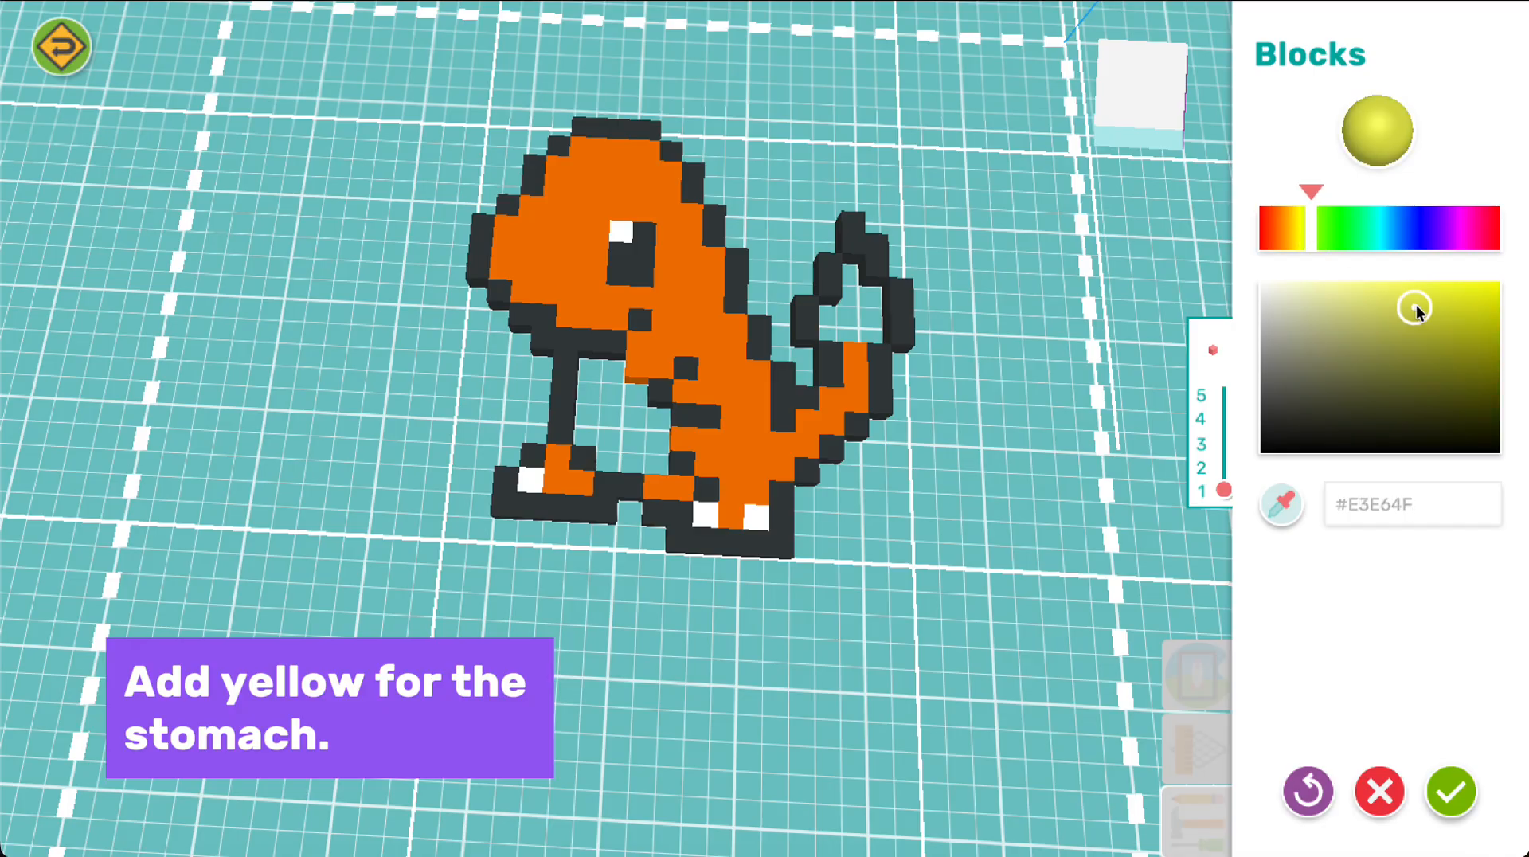
pyautogui.moveTo(1415, 309); pyautogui.dragTo(1426, 298)
pyautogui.click(1445, 774)
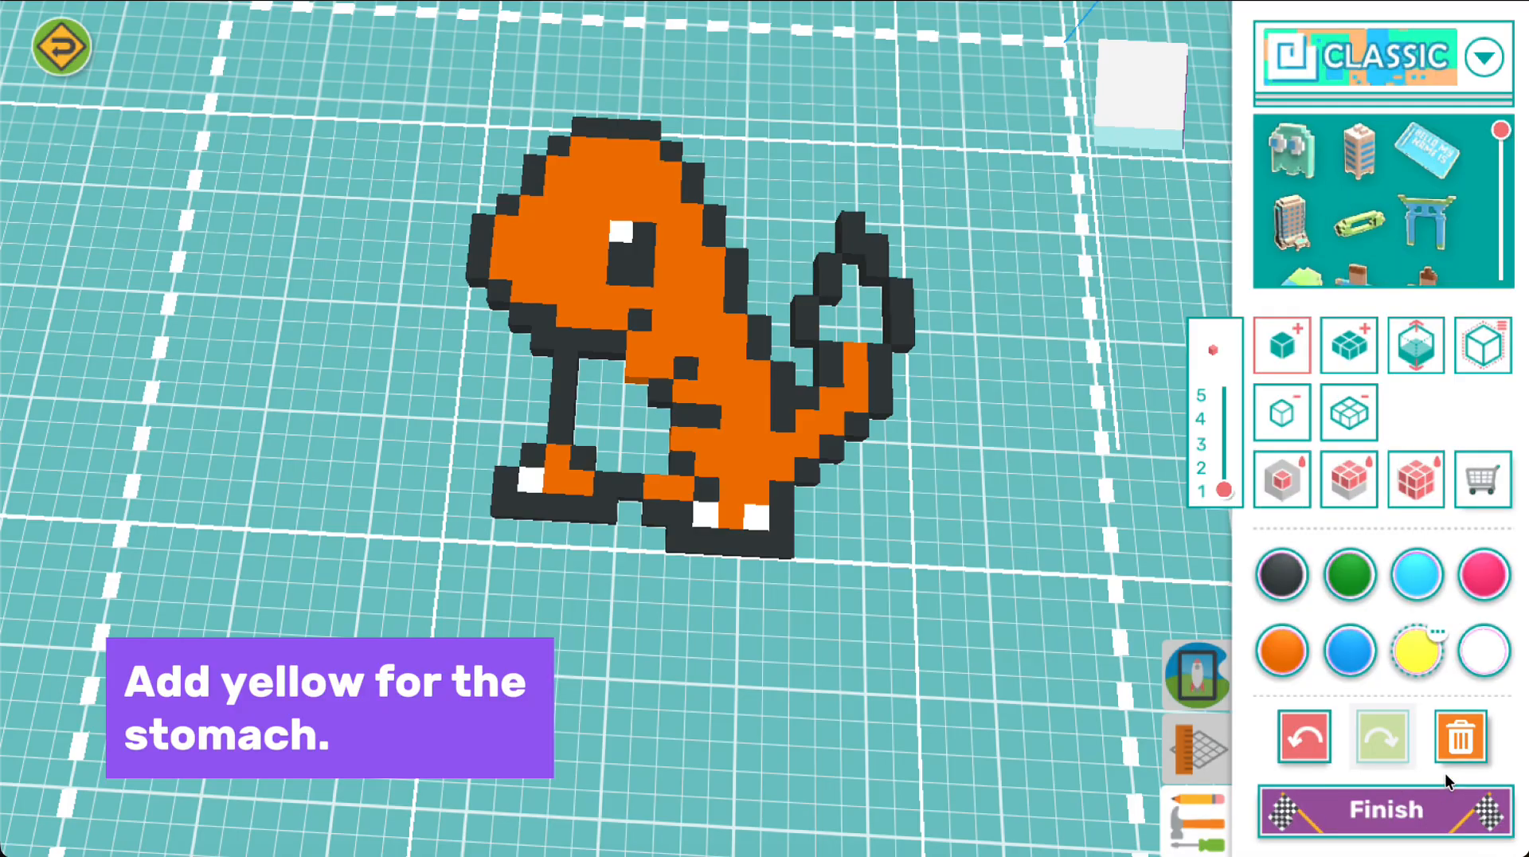
# Step: Fill the stomach with yellow blocks and add three yellow blocks at the base of the tail flame
pyautogui.click(610, 378)
pyautogui.click(589, 393)
pyautogui.click(592, 405)
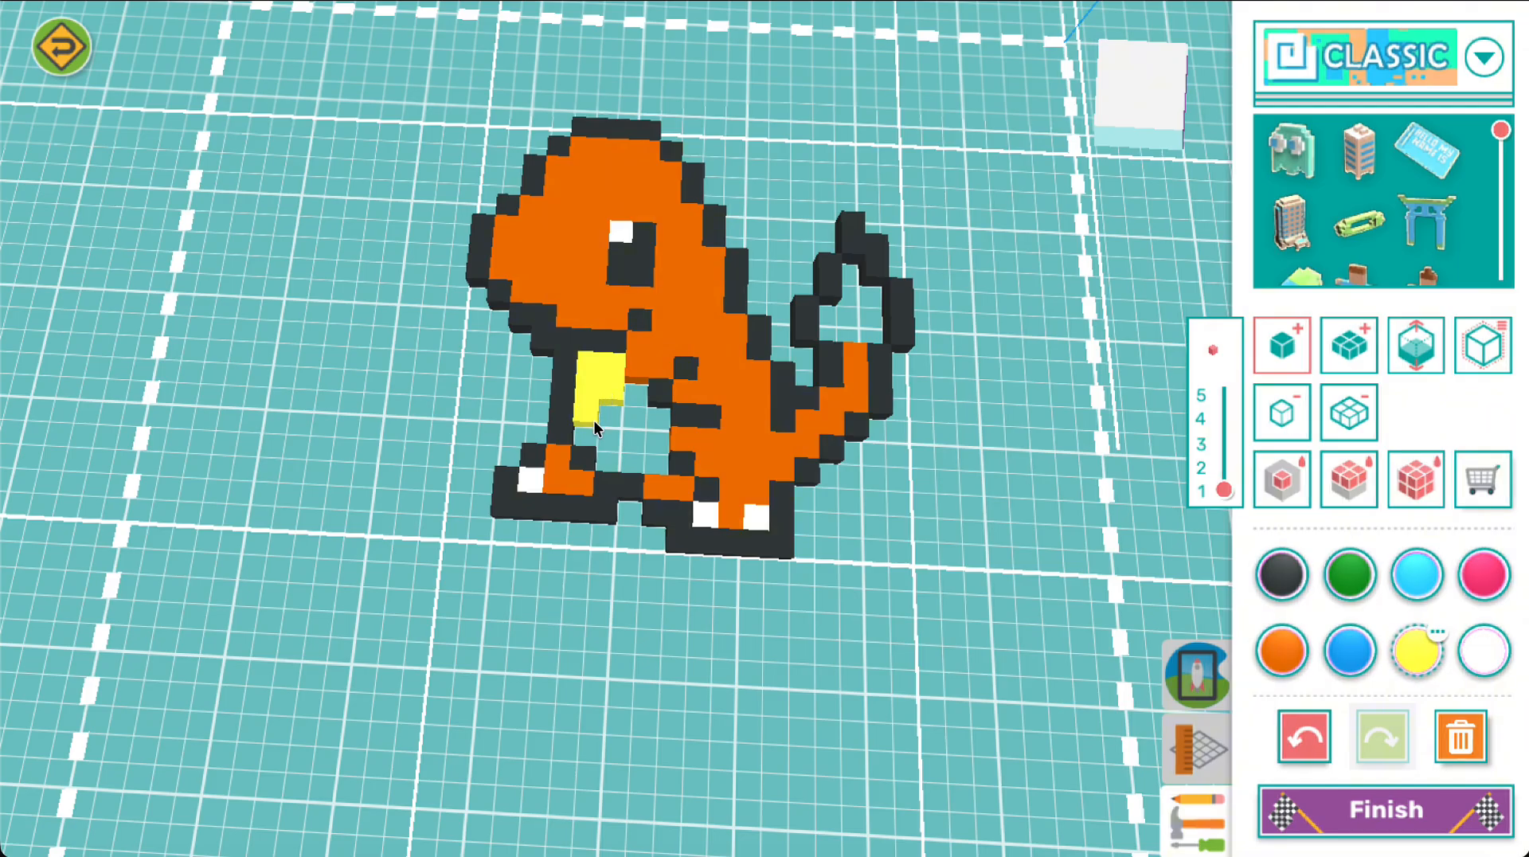
pyautogui.click(587, 435)
pyautogui.click(611, 414)
pyautogui.click(637, 389)
pyautogui.click(638, 412)
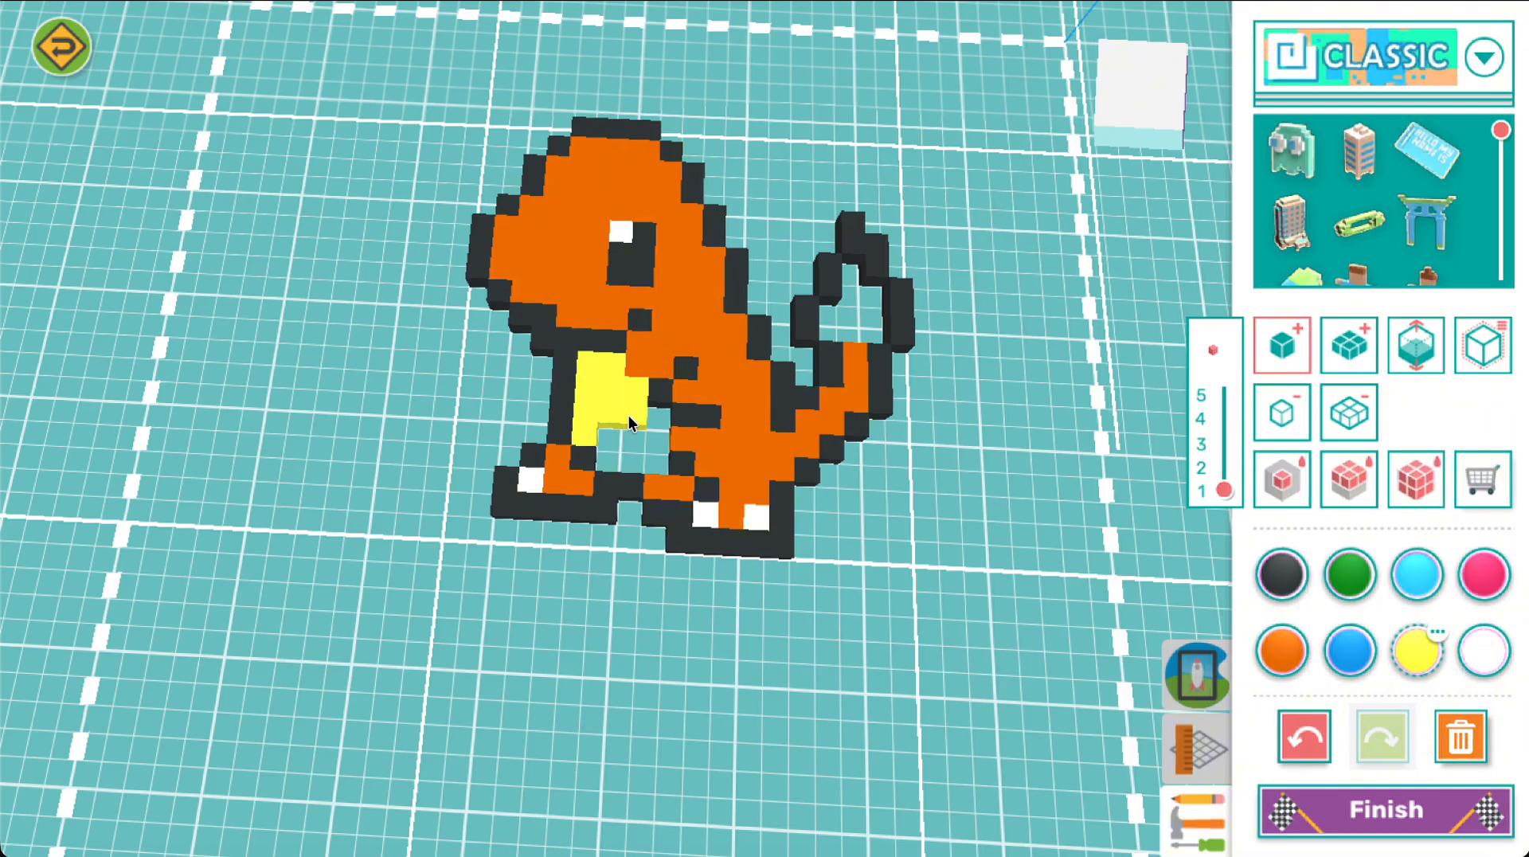
pyautogui.moveTo(630, 417)
pyautogui.mouseDown()
pyautogui.moveTo(654, 421)
pyautogui.moveTo(654, 457)
pyautogui.moveTo(606, 448)
pyautogui.moveTo(633, 444)
pyautogui.mouseUp()
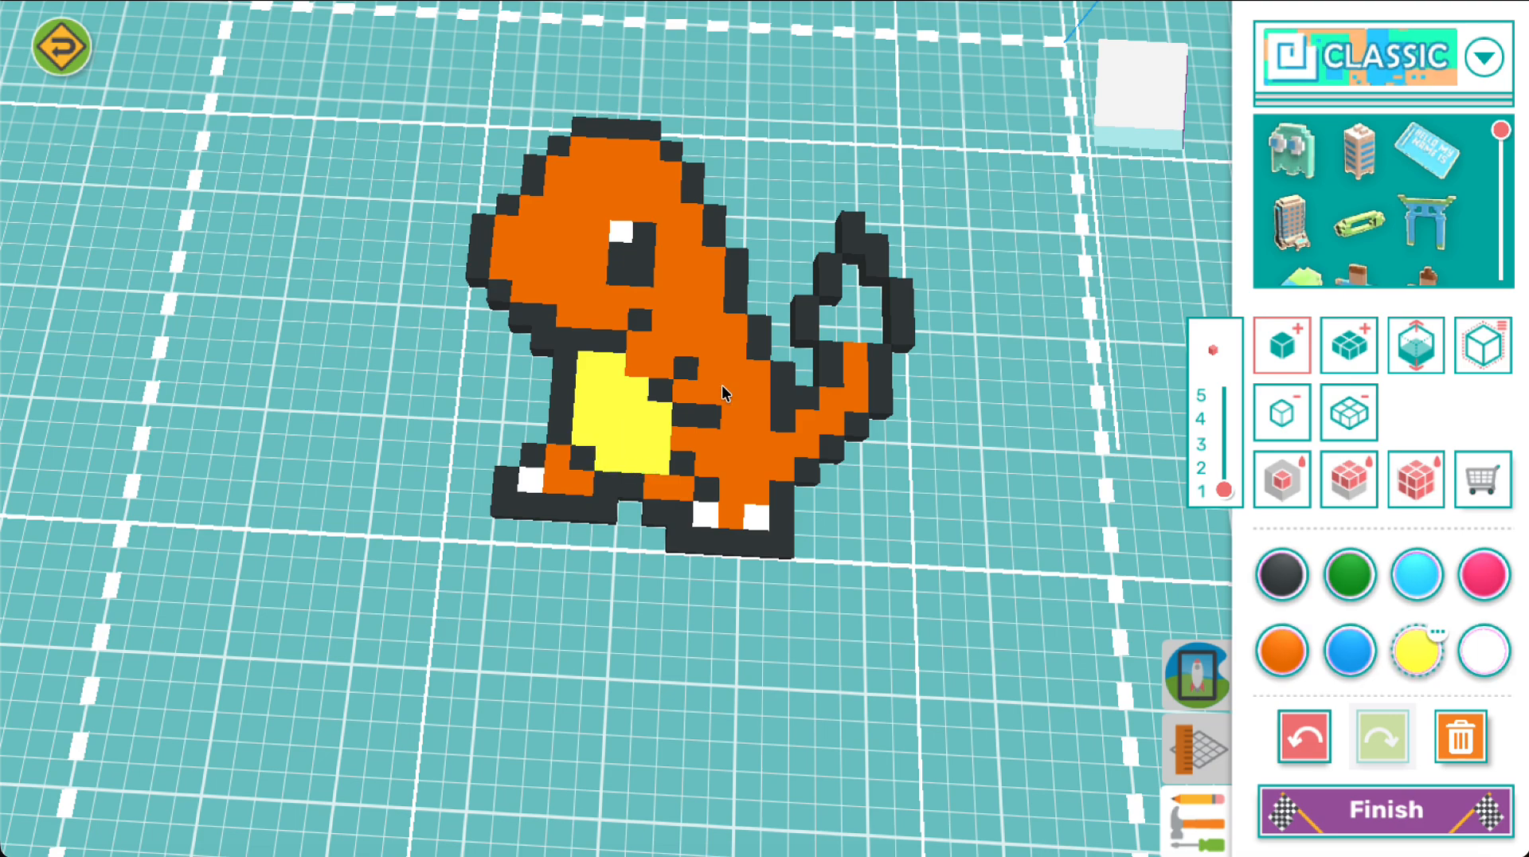
pyautogui.click(862, 334)
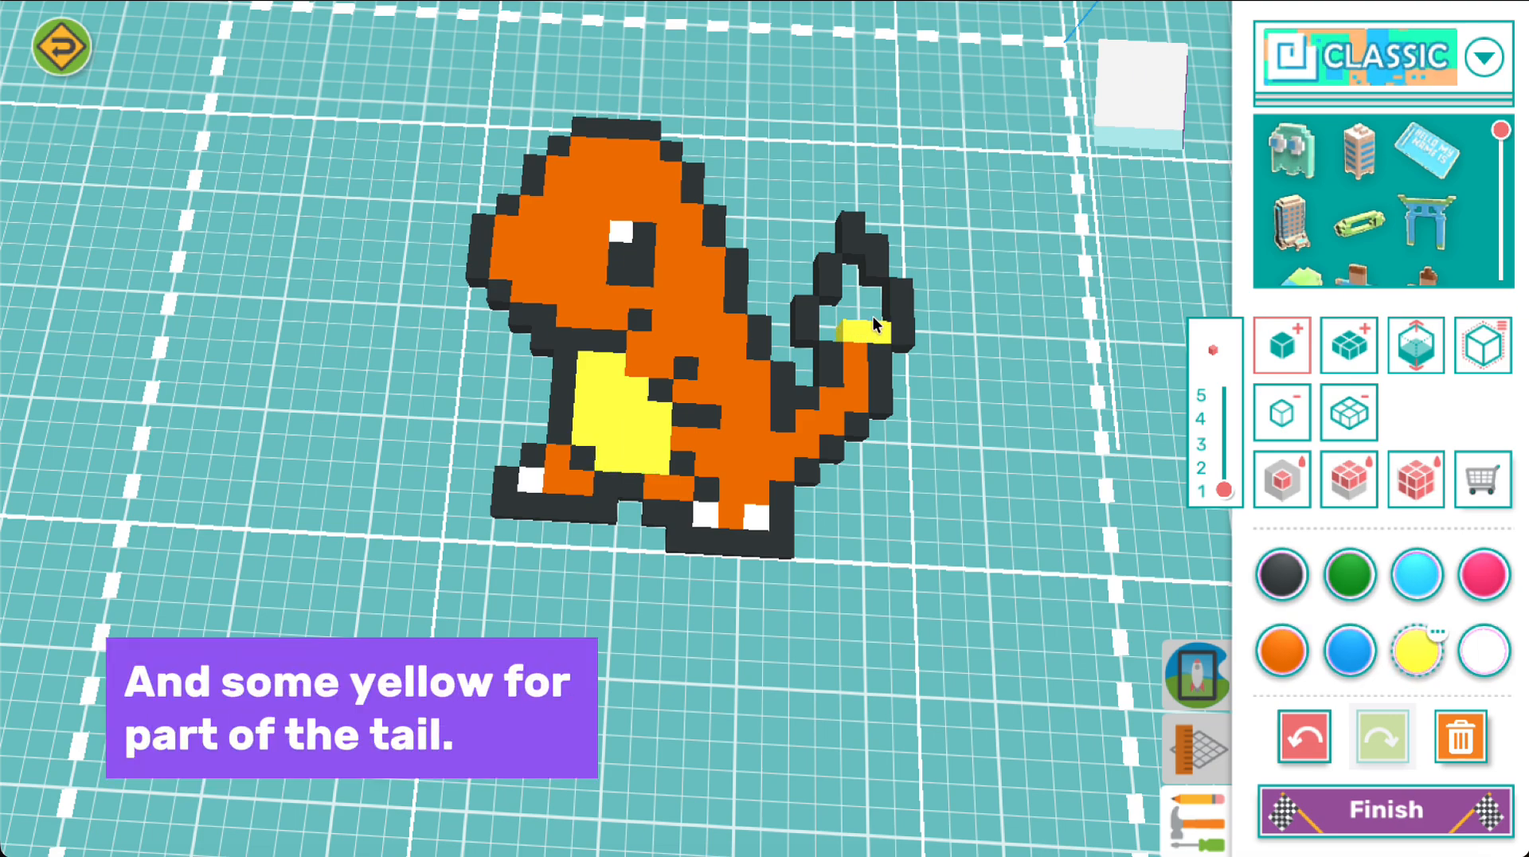
pyautogui.click(875, 312)
# Step: Change the pink block colour to a strong red
pyautogui.click(1485, 577)
pyautogui.click(1490, 584)
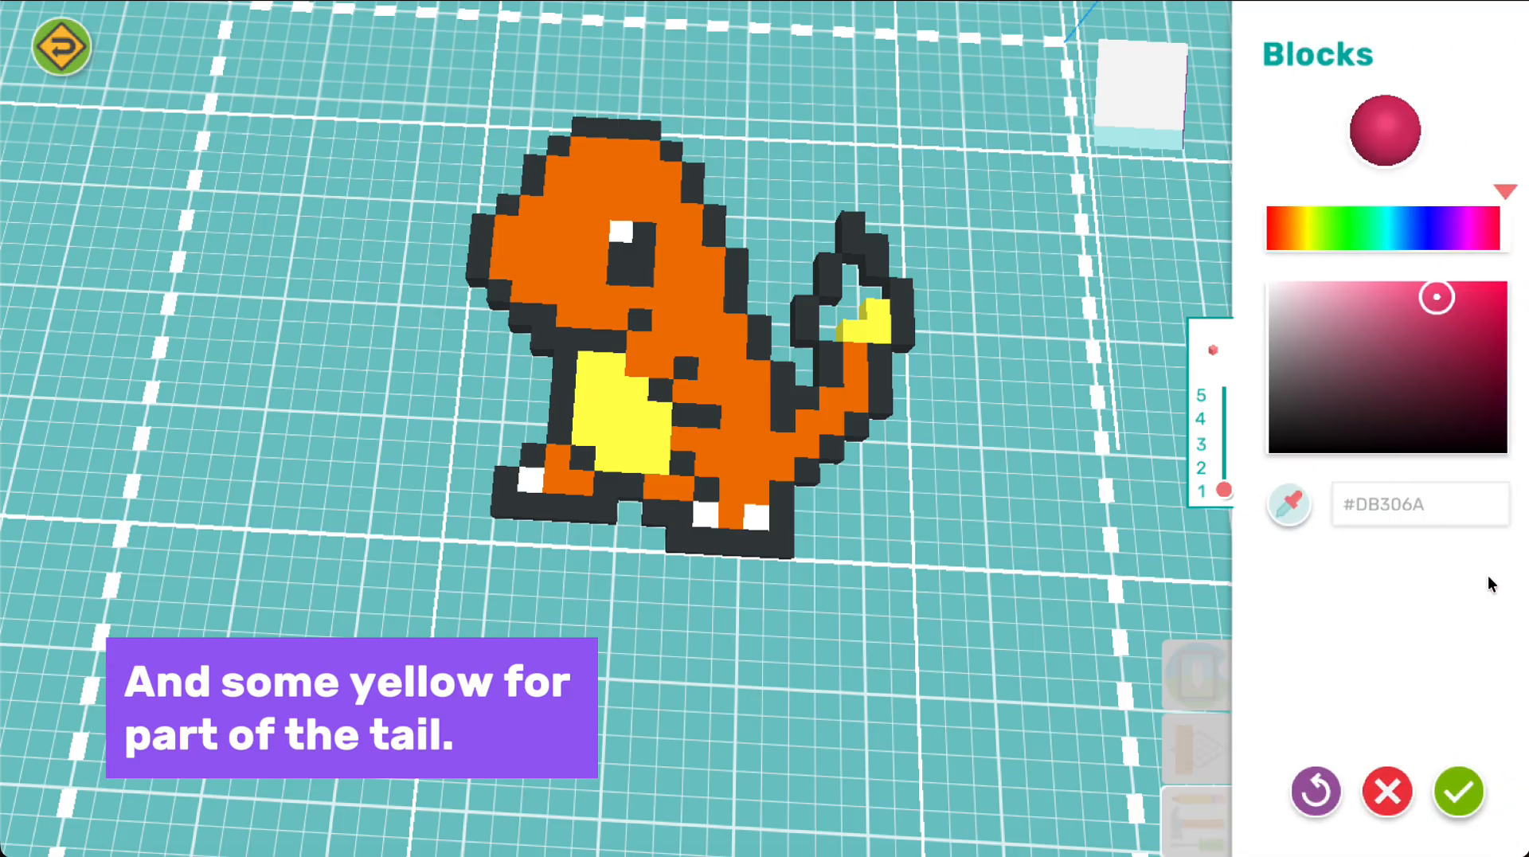
pyautogui.moveTo(1287, 222); pyautogui.dragTo(1250, 217)
pyautogui.moveTo(1428, 344); pyautogui.dragTo(1475, 316)
pyautogui.click(1455, 791)
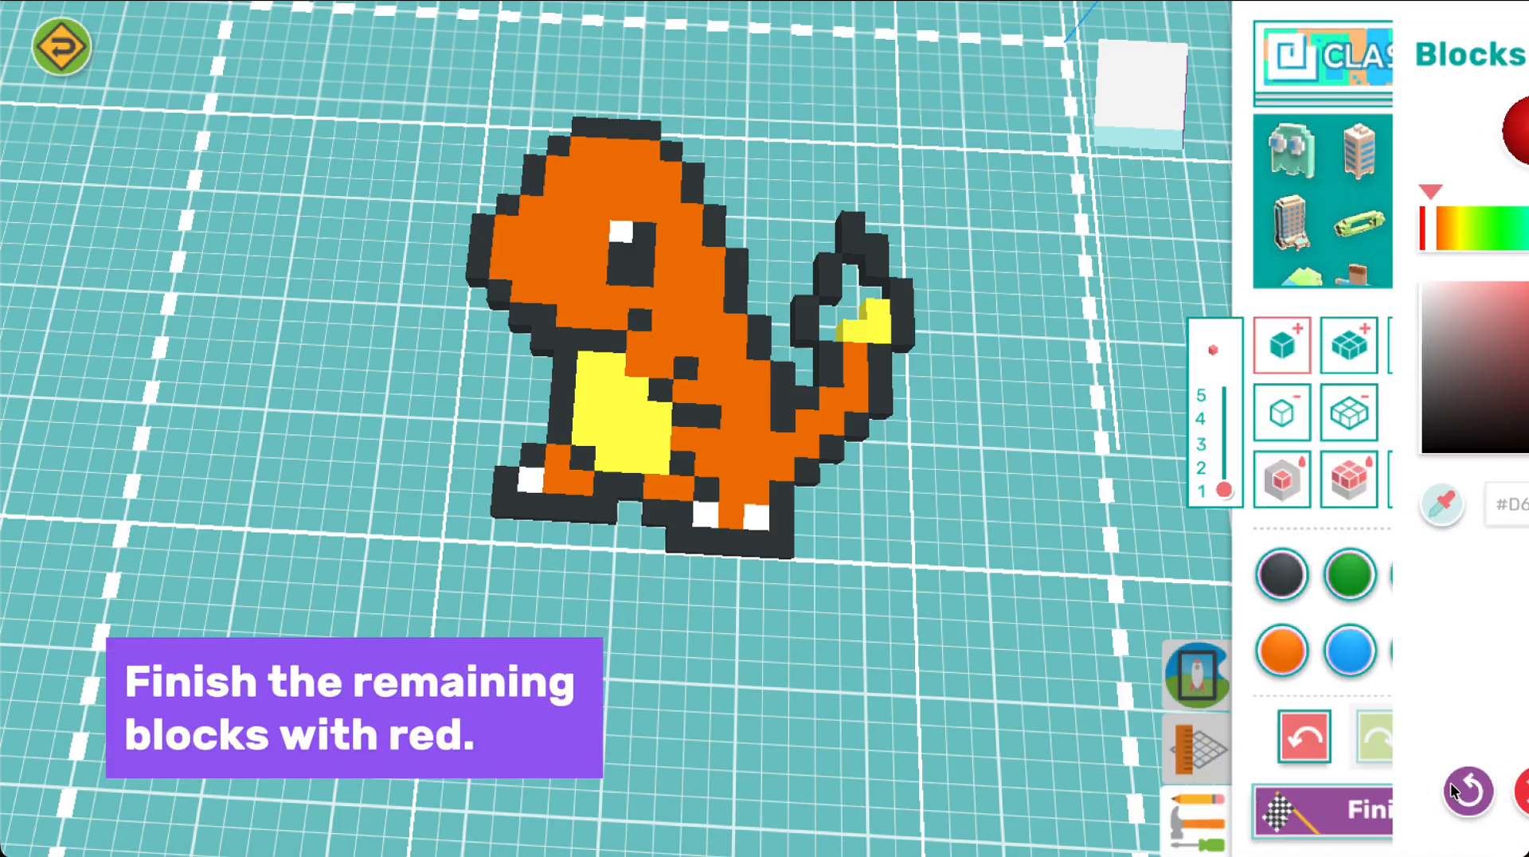
# Step: Fill the remaining gaps inside the tail flame with red blocks
pyautogui.click(853, 292)
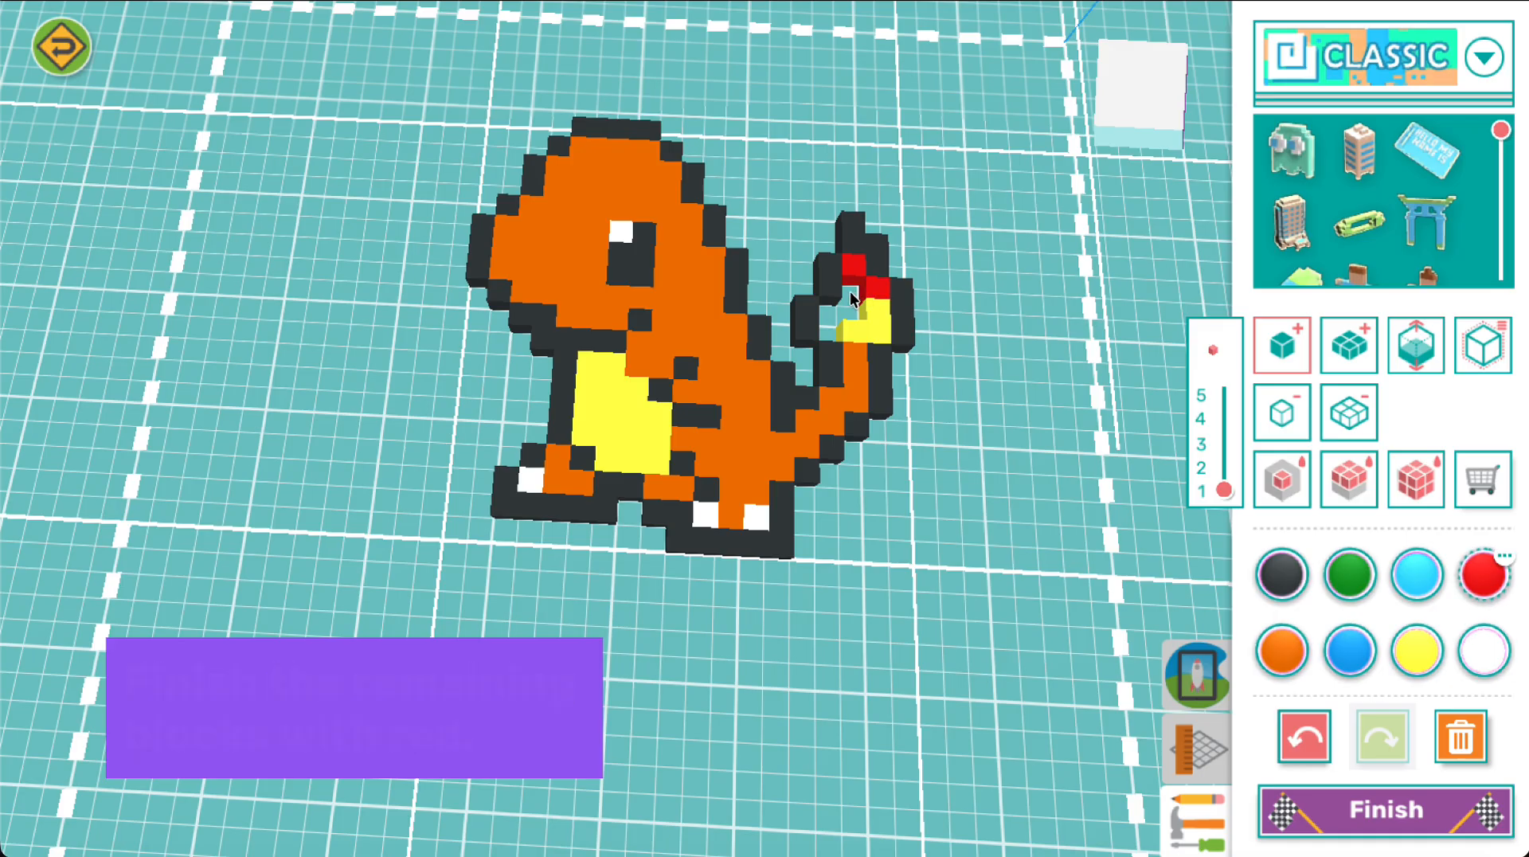
pyautogui.click(851, 313)
pyautogui.click(834, 316)
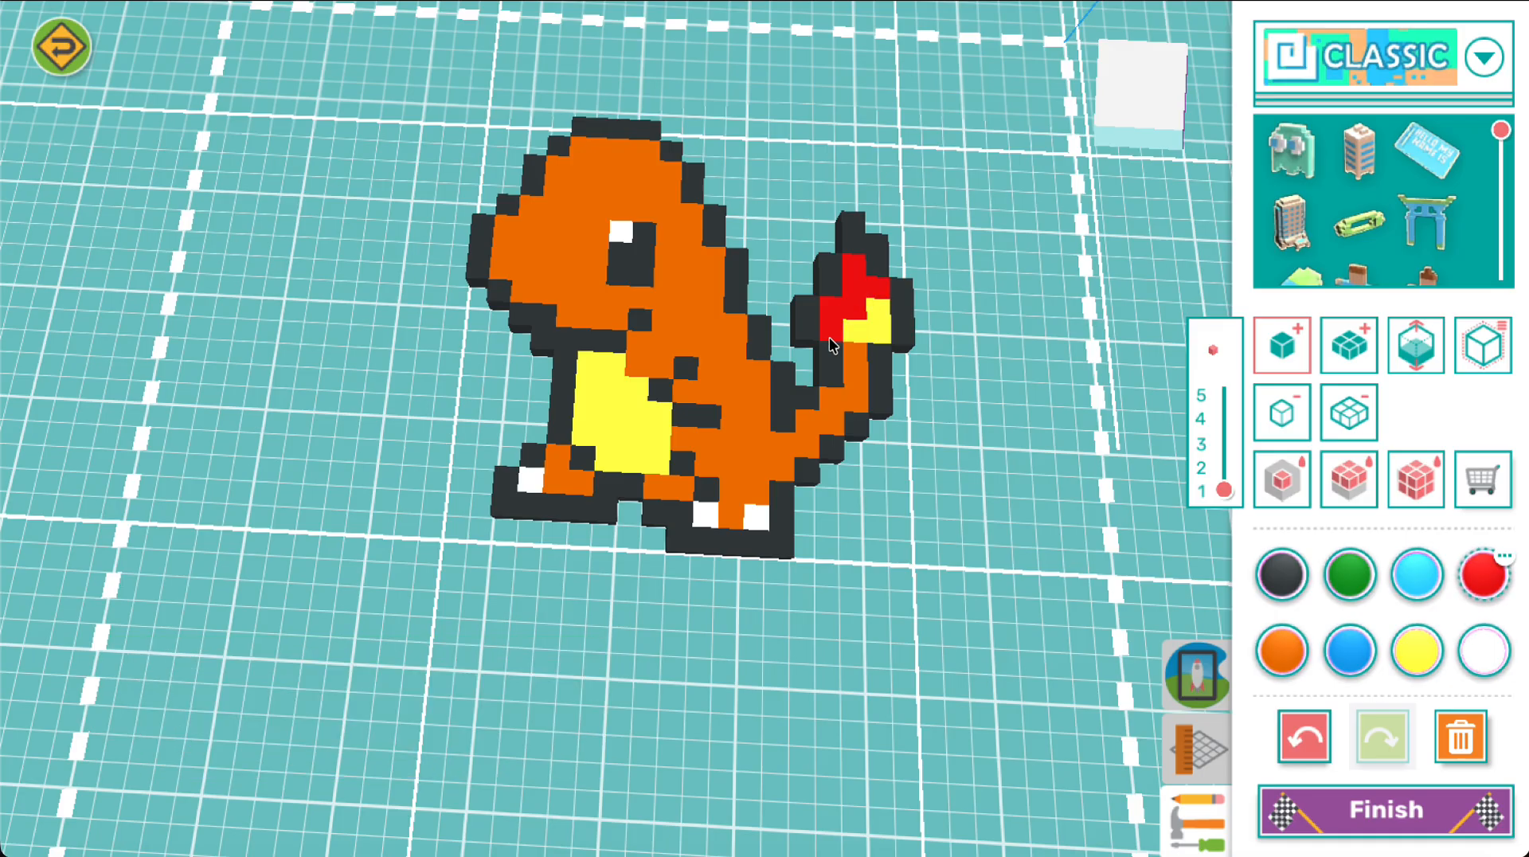
# Step: Add the far arm in front of the chest with a black outline and orange blocks inside
pyautogui.click(1282, 573)
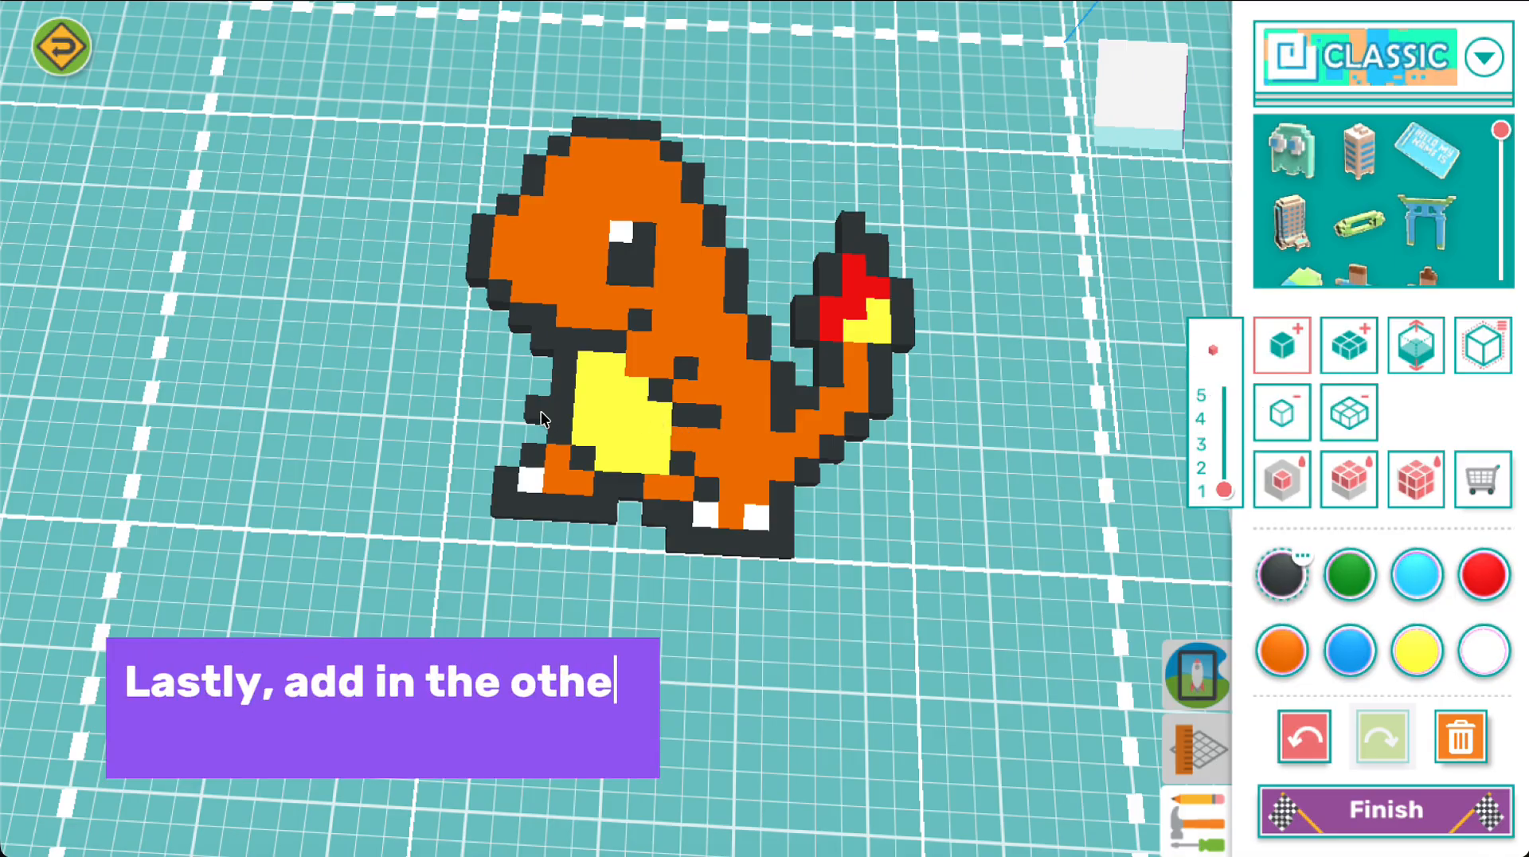
pyautogui.click(514, 384)
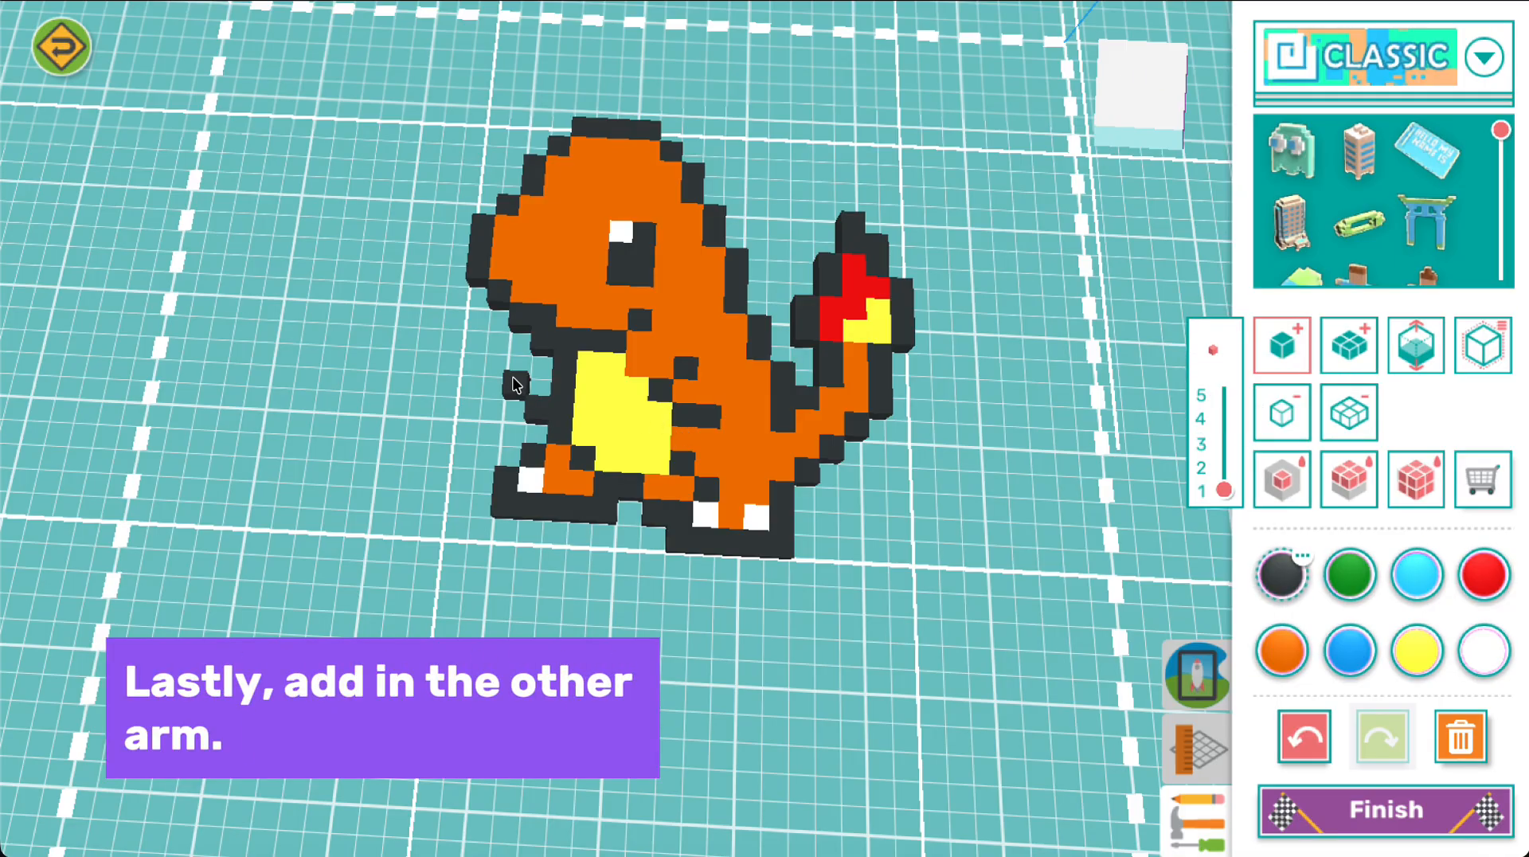
pyautogui.click(518, 365)
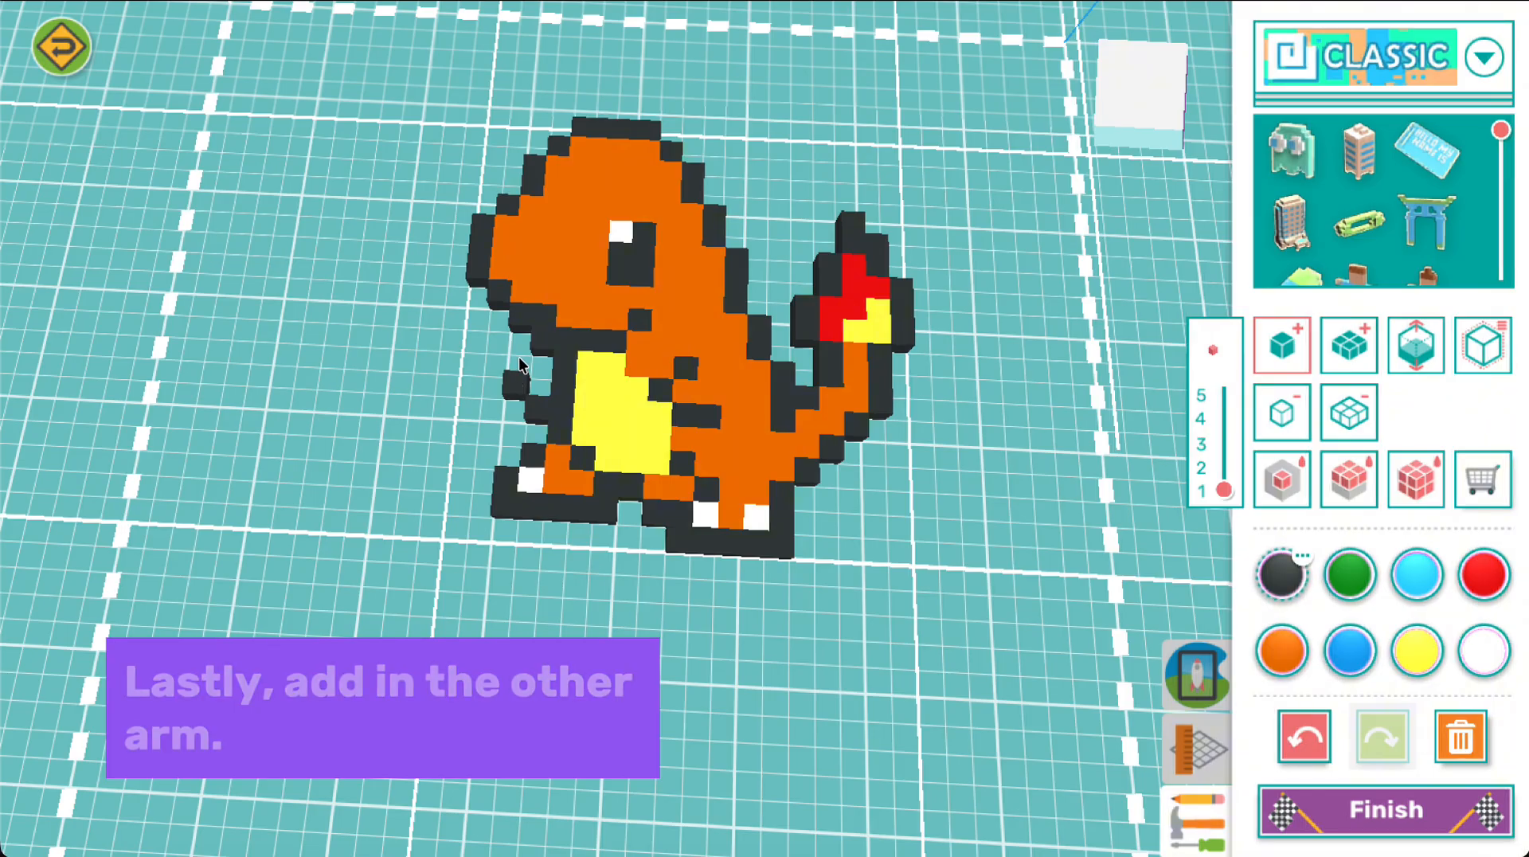
pyautogui.click(1283, 649)
pyautogui.click(542, 375)
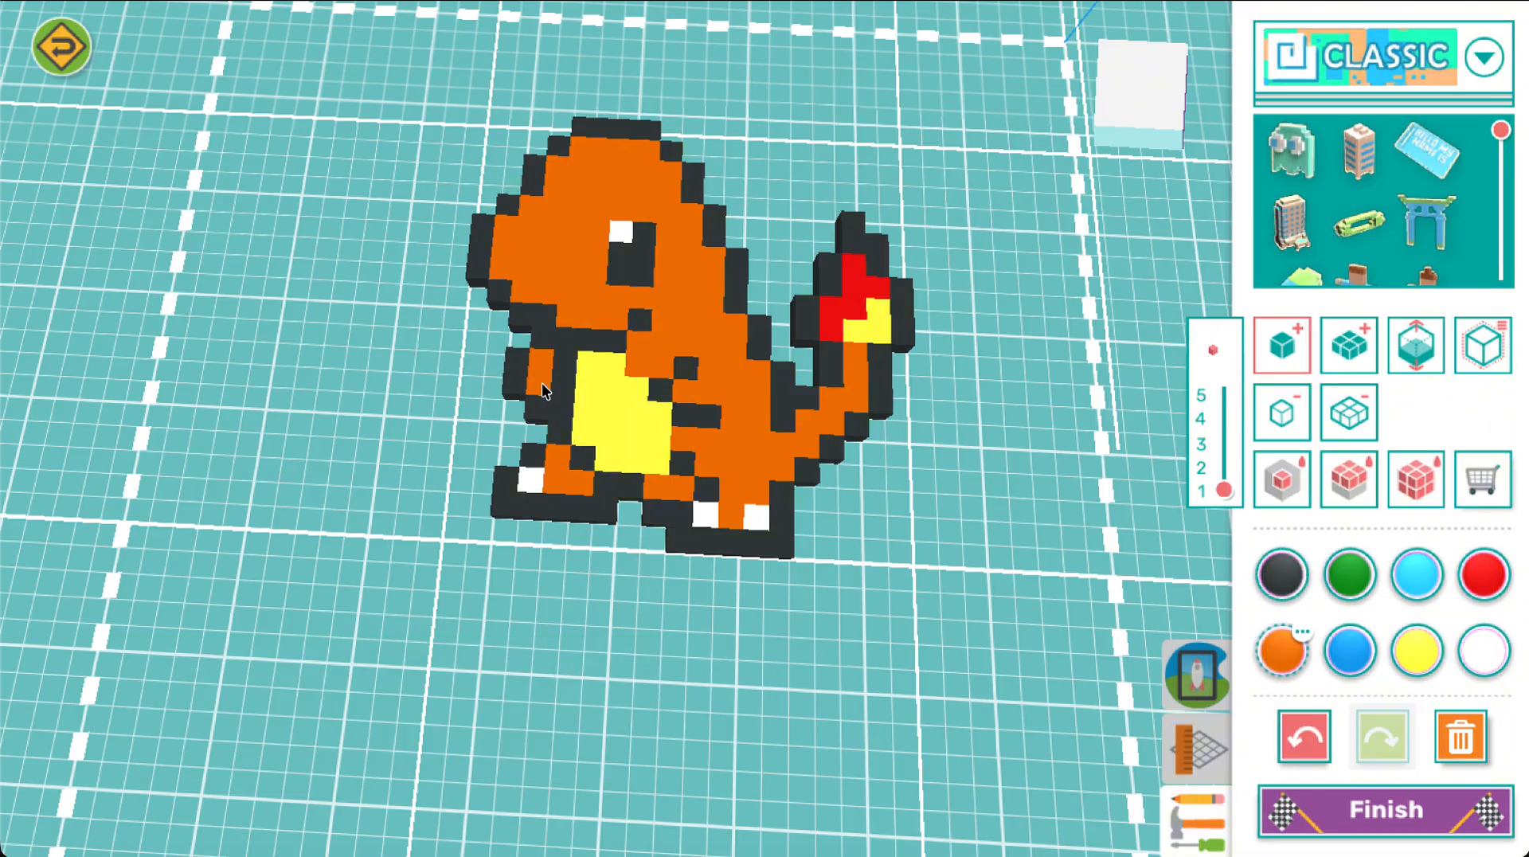